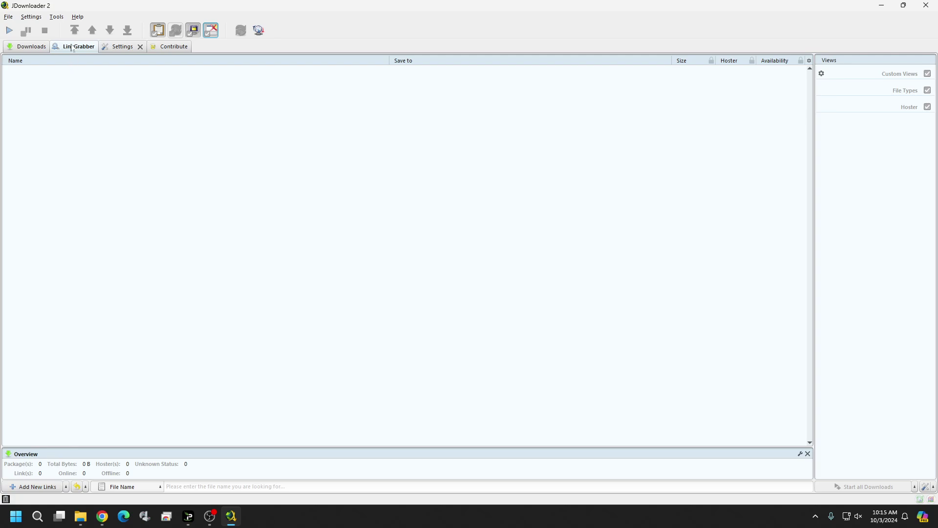
Step: Confirm the Downloads and LinkGrabber lists are empty, then switch to the Facebook group in Chrome
left_click(32, 47)
left_click(75, 47)
left_click(31, 47)
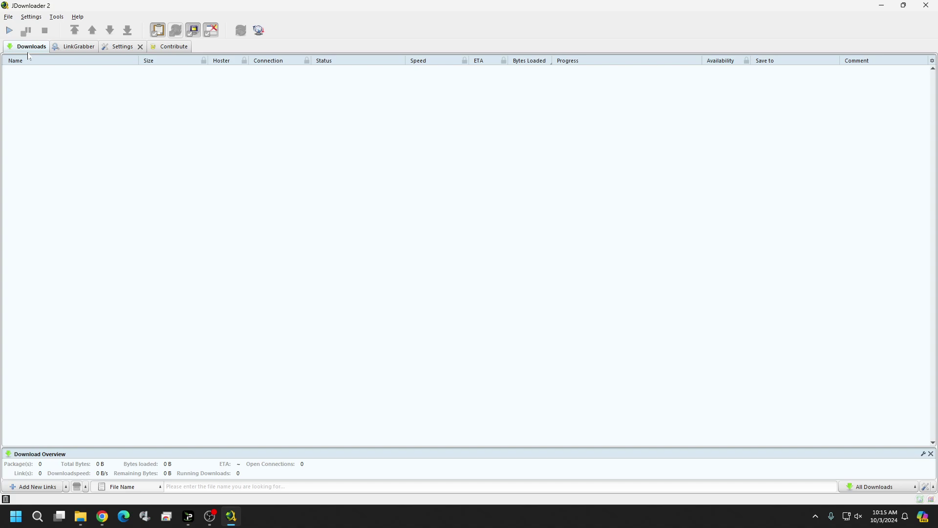
left_click(74, 48)
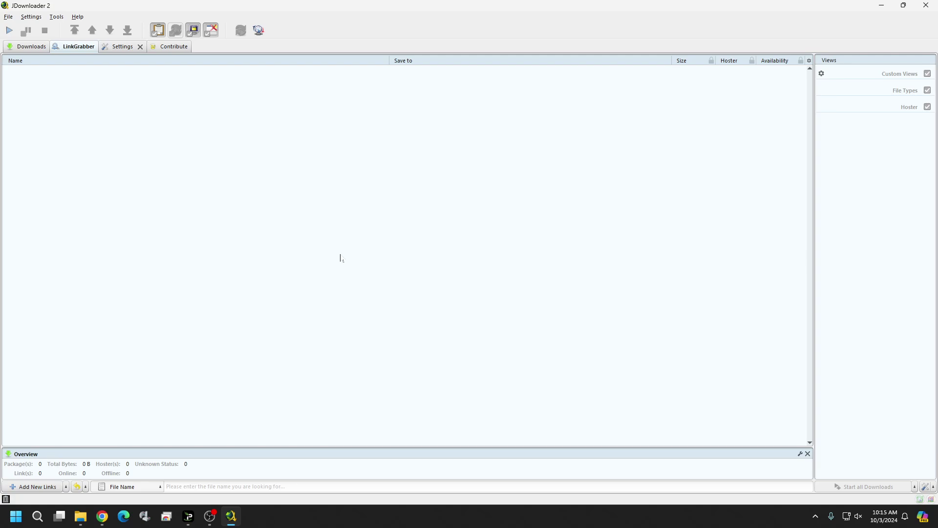
key("alt+Tab")
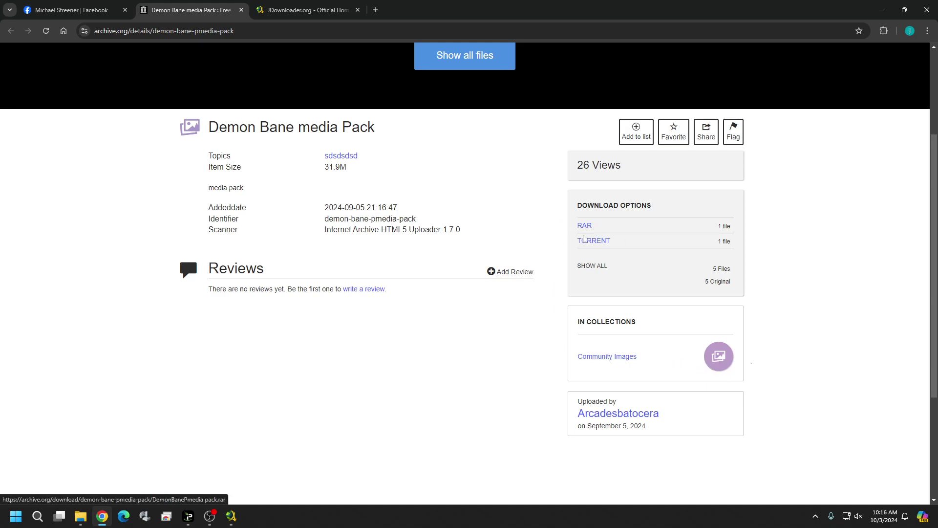
Step: Preview the media pack's full file list, then copy its archive.org link from the Facebook post
left_click(593, 265)
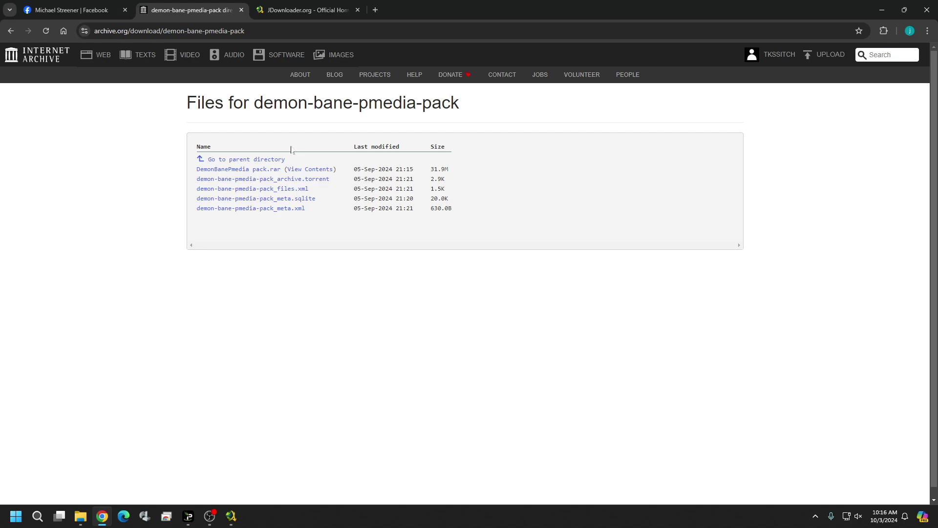
key("ctrl+w")
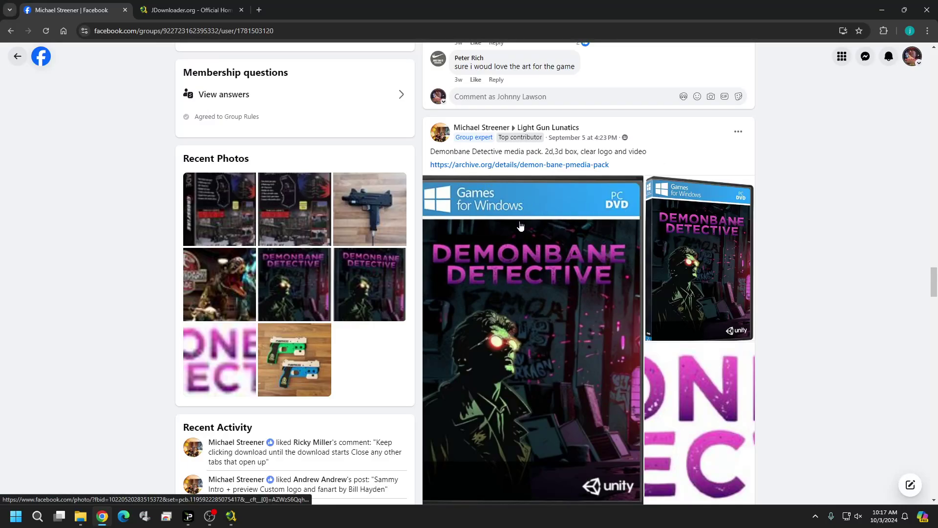
right_click(509, 168)
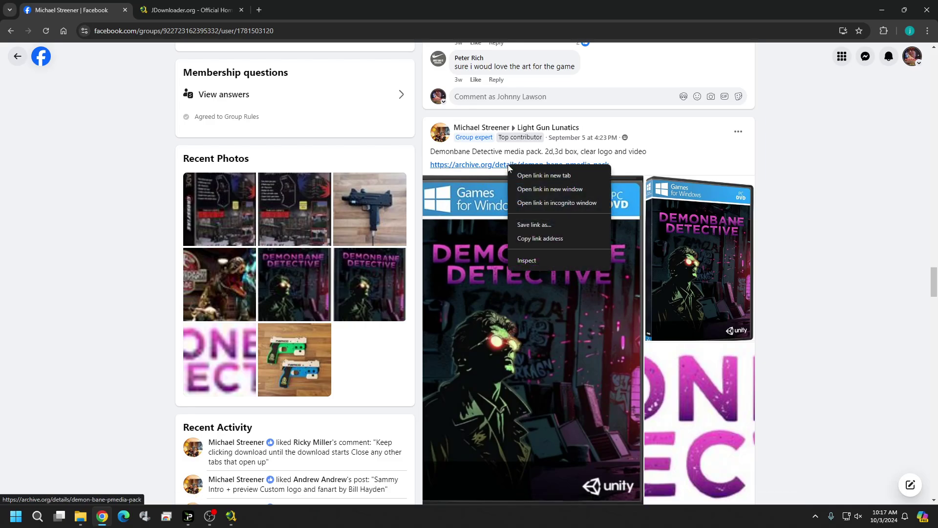
left_click(543, 241)
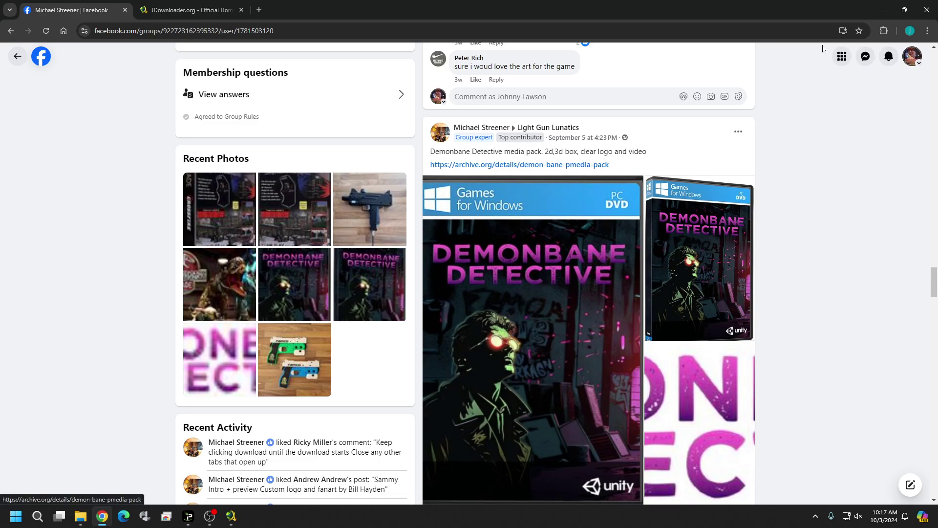
left_click(882, 10)
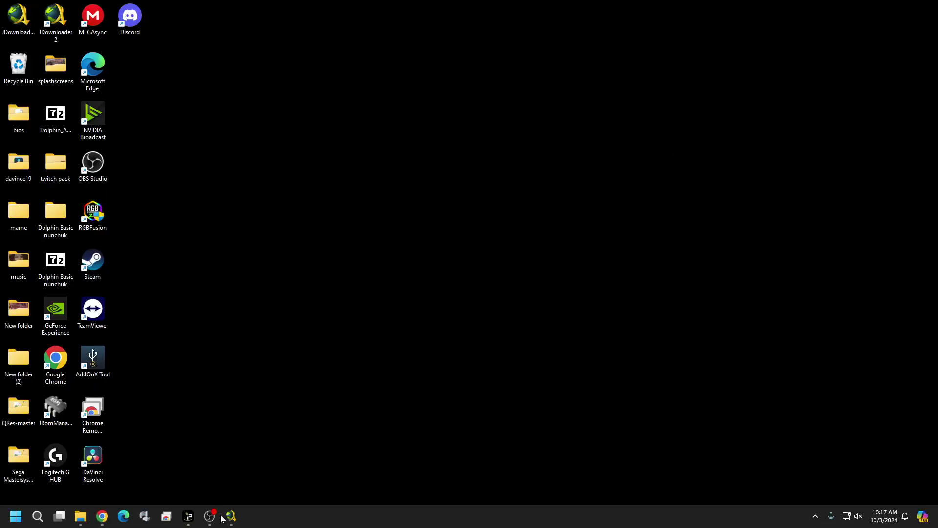
Step: Add the copied archive.org link and check the demon-bane-pmedia-pack package's torrent and RAR files
left_click(230, 517)
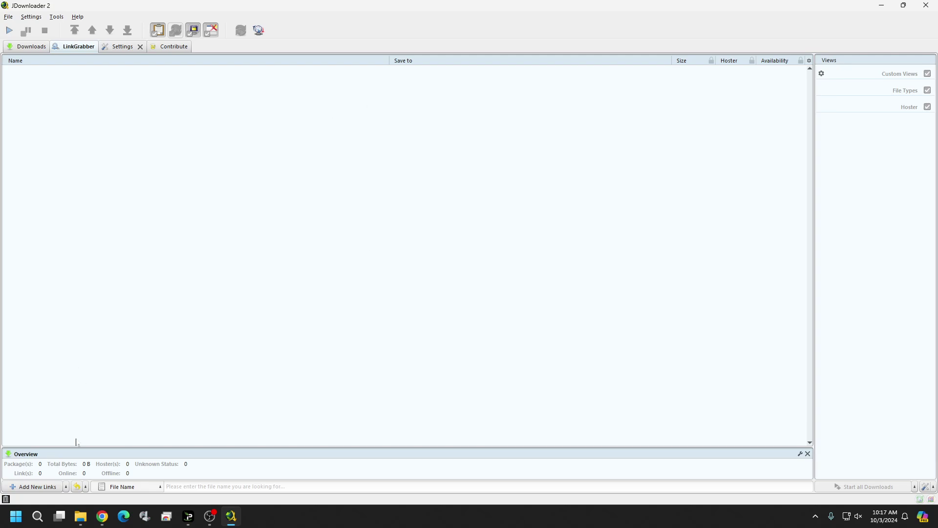
left_click(30, 487)
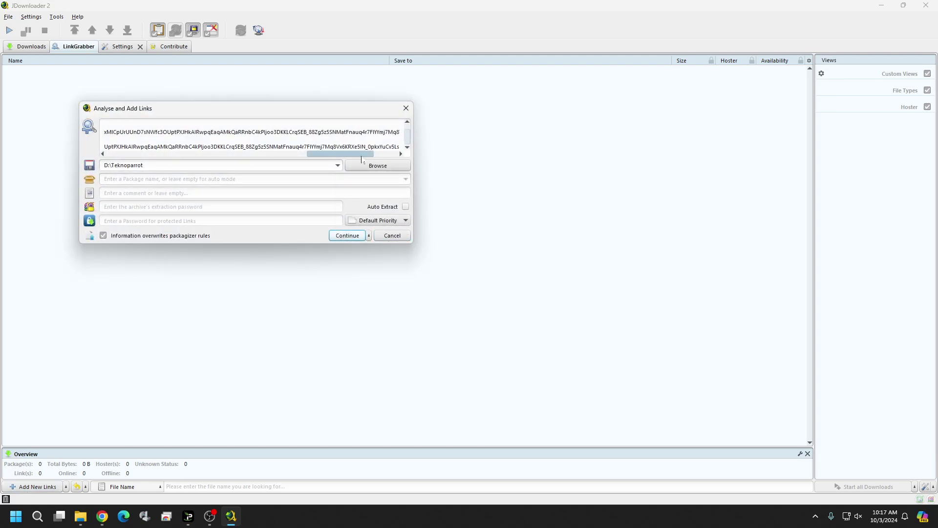
left_click_drag(341, 155, 140, 163)
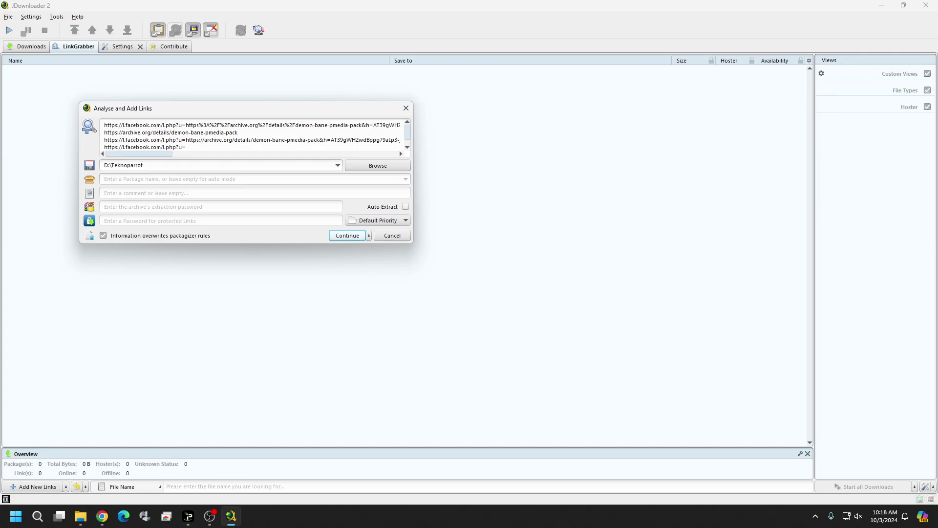
left_click(349, 235)
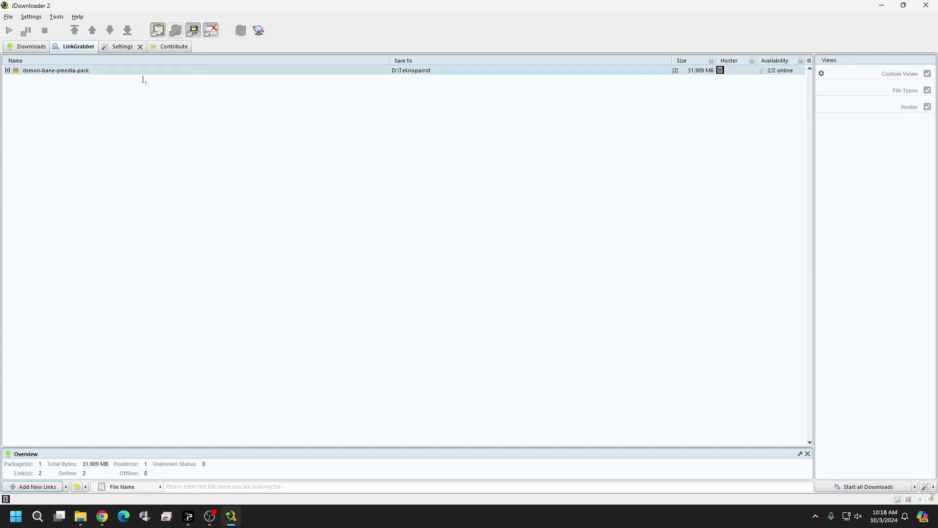
left_click(8, 71)
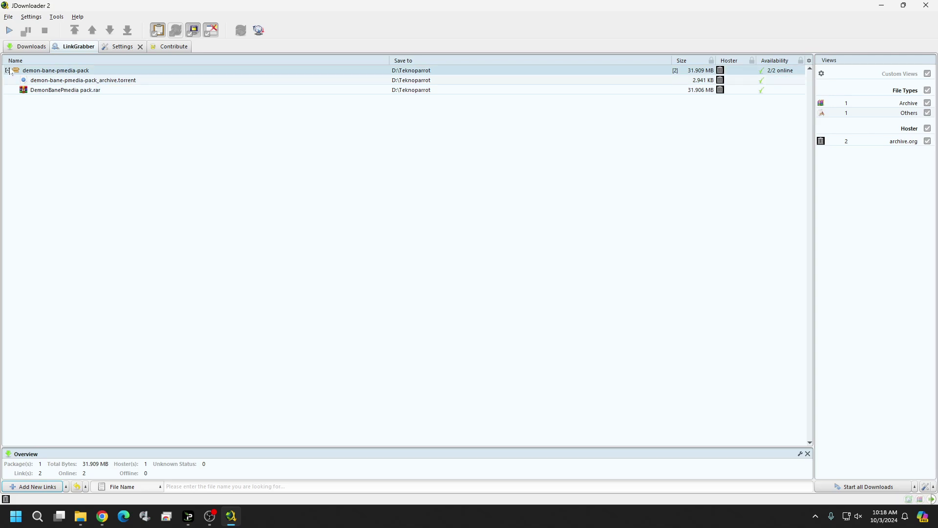
left_click(7, 71)
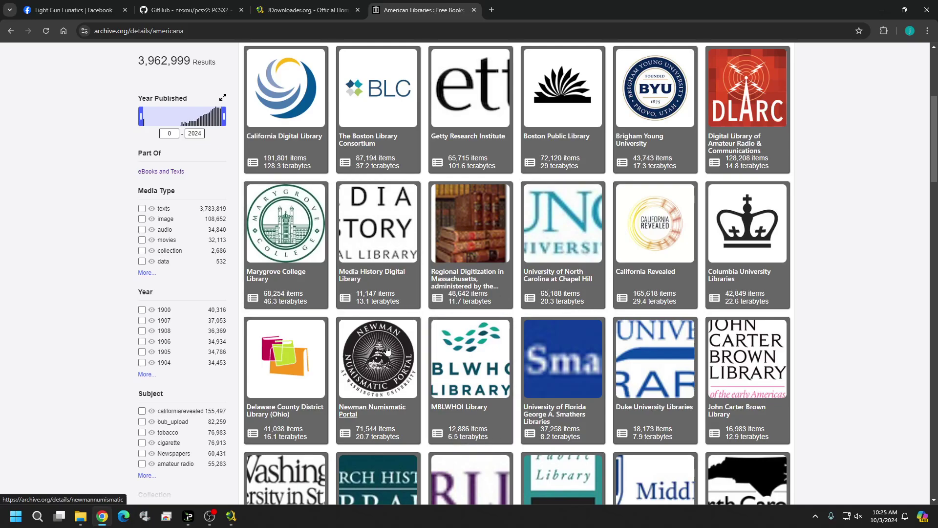
Step: Browse Boston Library Consortium > Wellesley College Library > The book of Enoch and show all files
left_click(363, 140)
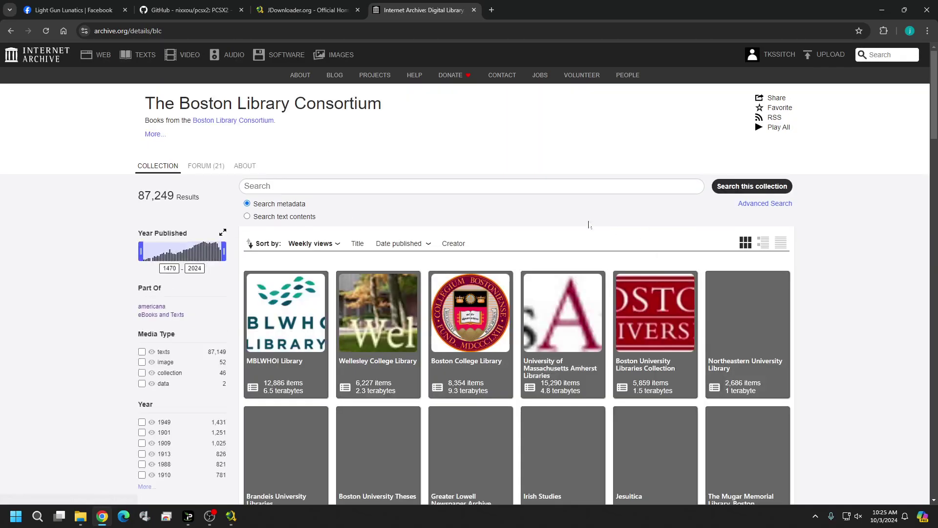
scroll(574, 221, "down", 1)
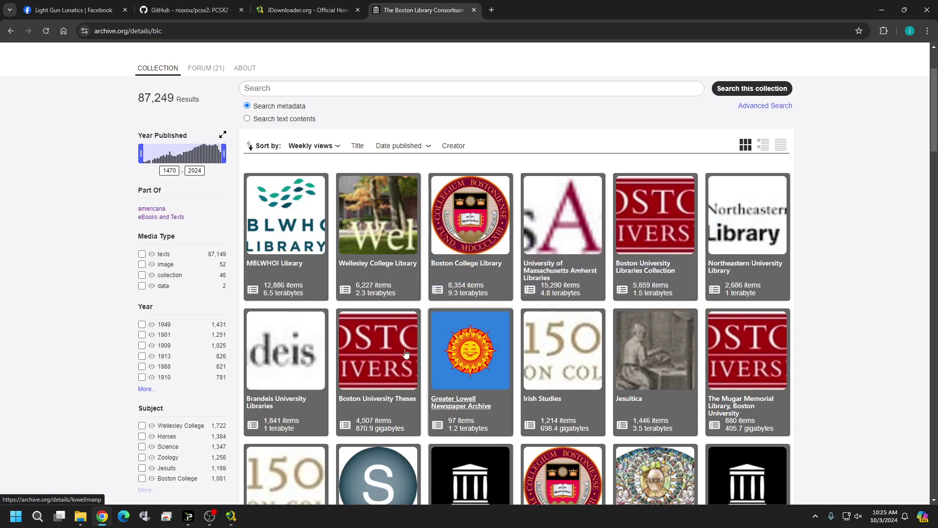
left_click(399, 265)
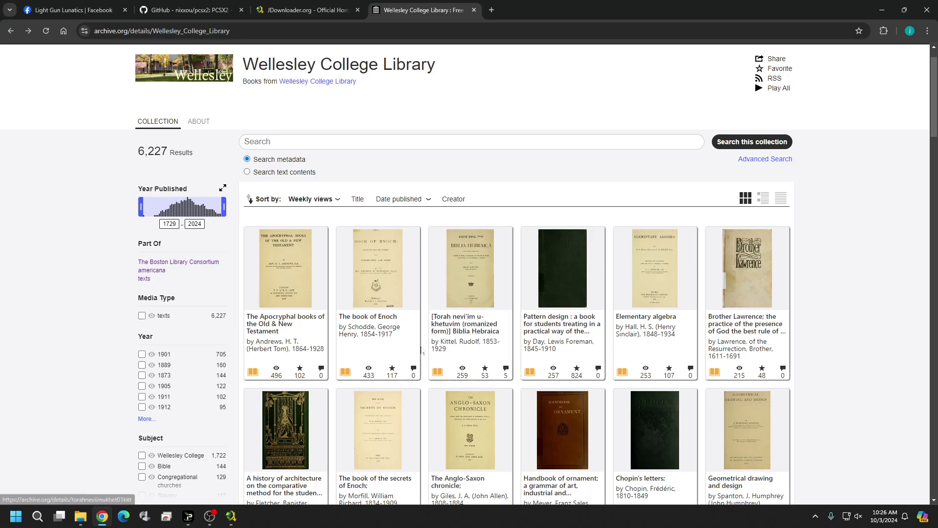
left_click(367, 315)
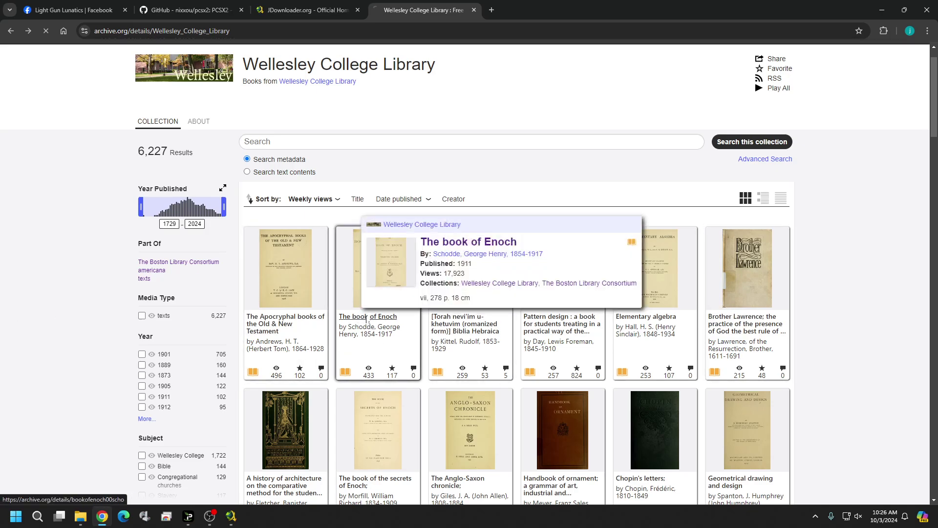
scroll(469, 293, "down", 8)
scroll(469, 293, "down", 5)
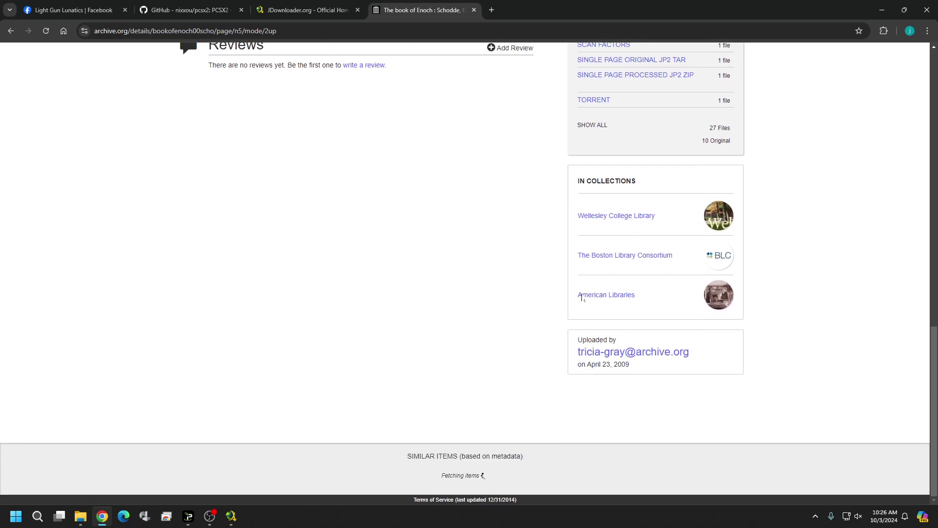
scroll(460, 241, "up", 3)
scroll(460, 240, "up", 2)
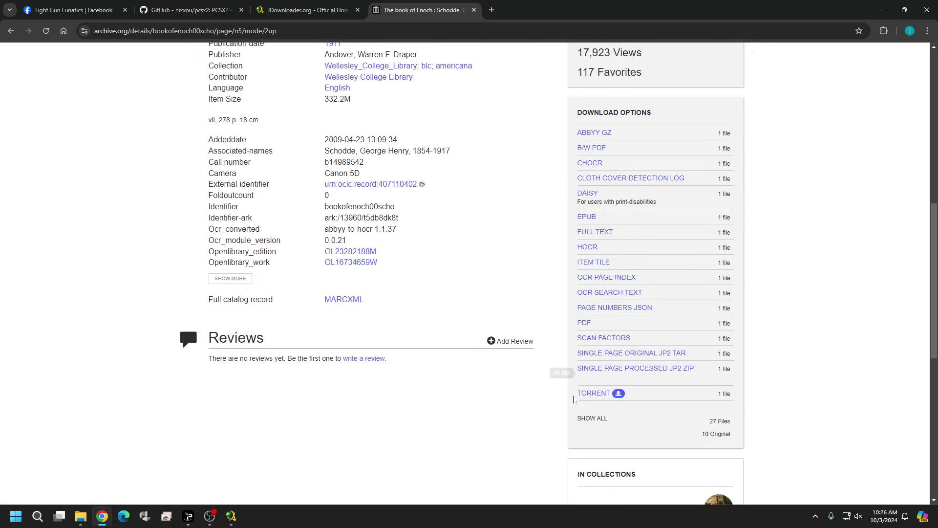
left_click(592, 418)
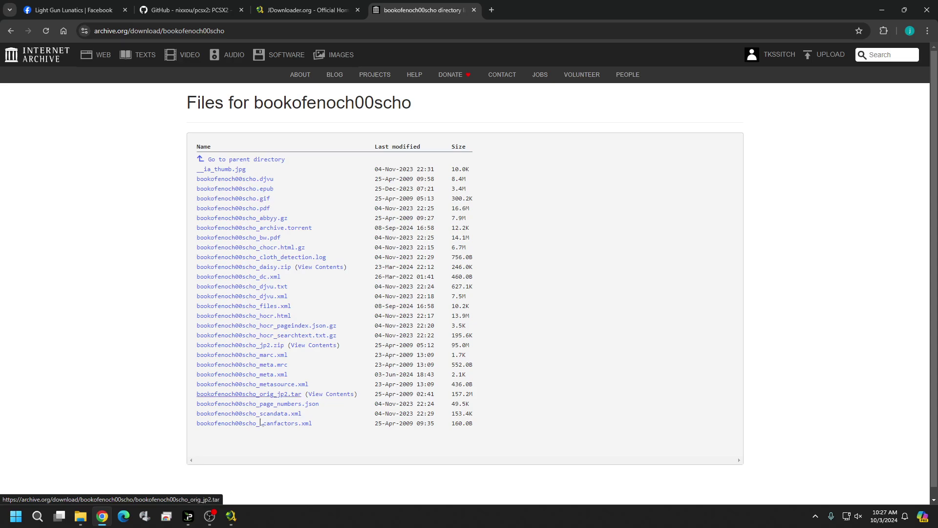
Step: Copy the bookofenoch00scho file listing's address from the address bar
left_click(160, 31)
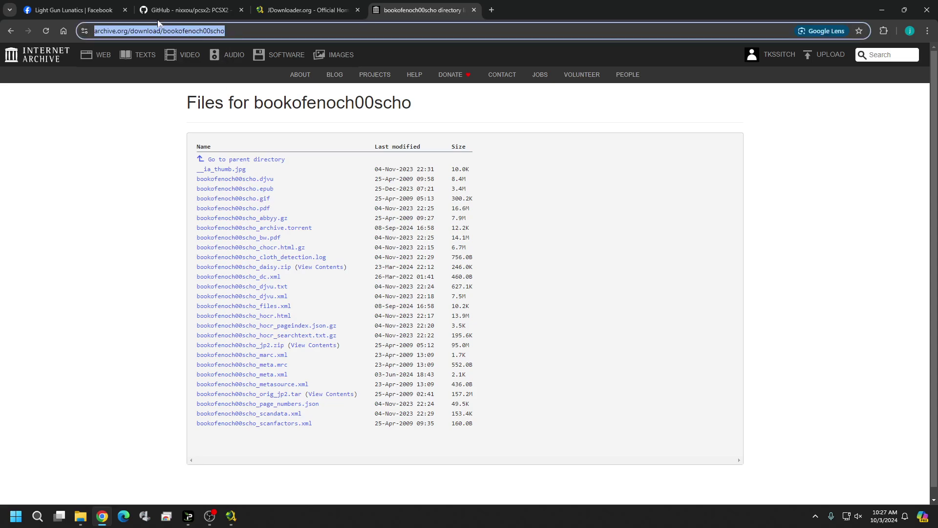
right_click(162, 34)
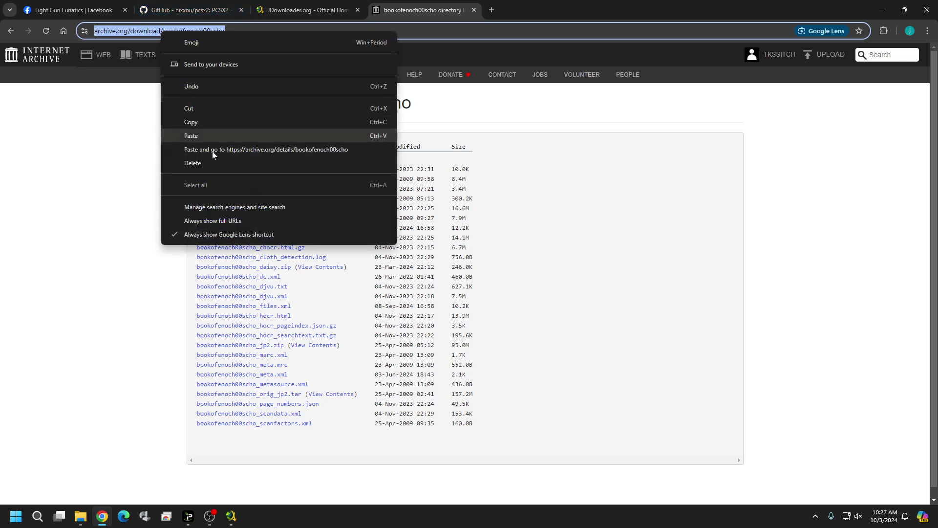
left_click(192, 123)
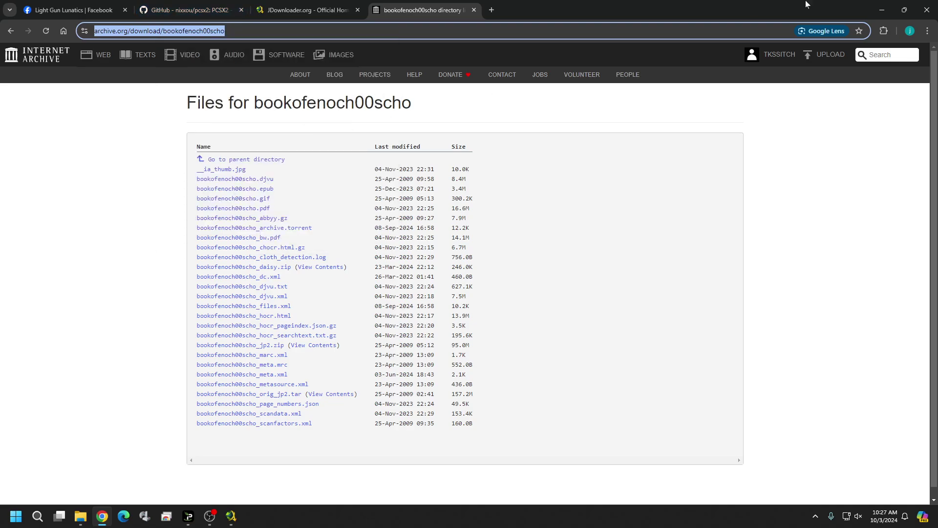
Step: Back in JDownloader, inspect the bookofenoch00scho package files and start all downloads
left_click(882, 10)
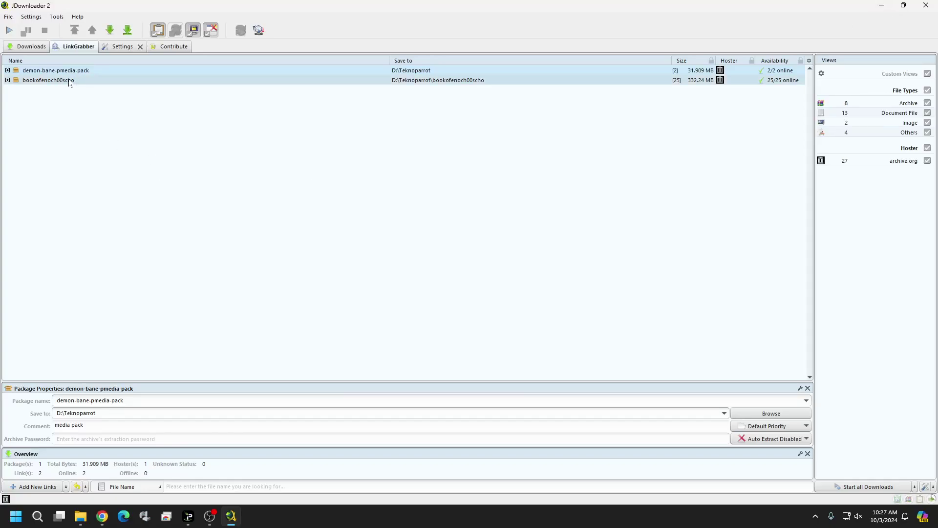
left_click(7, 80)
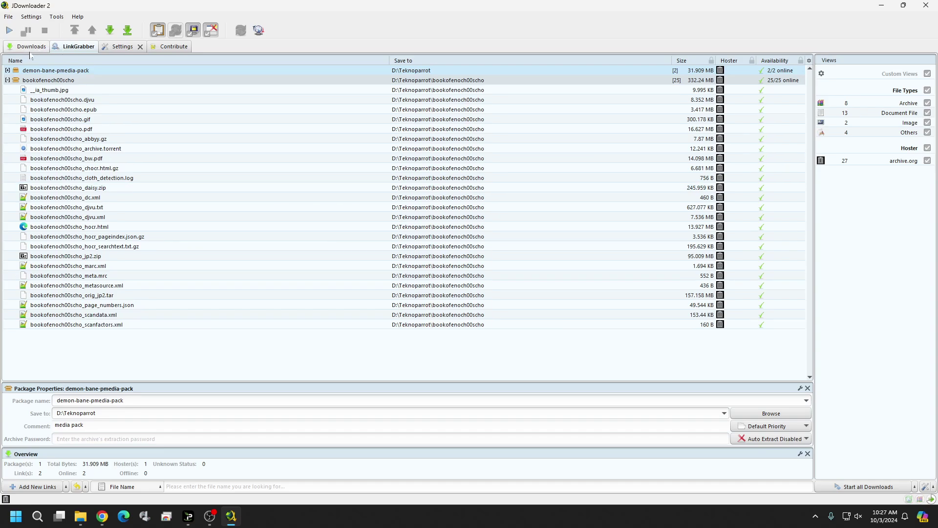
left_click(6, 81)
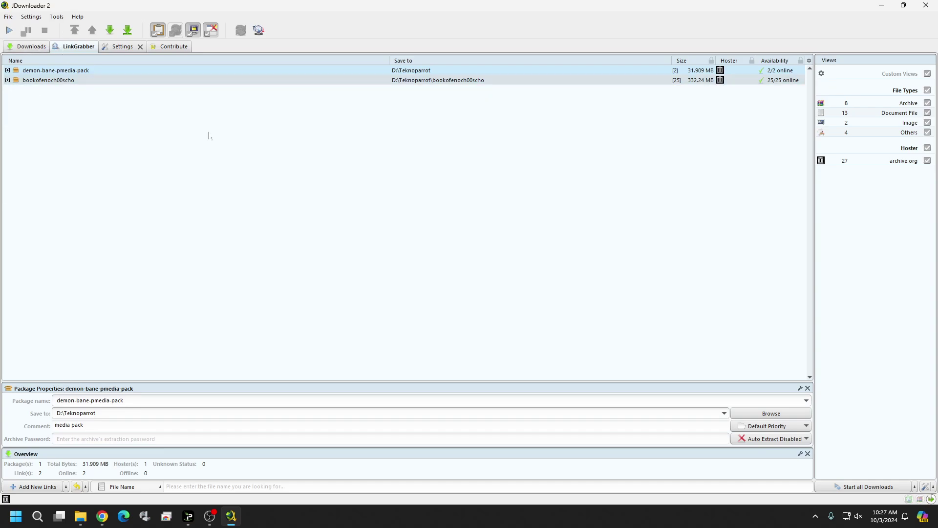
left_click(867, 487)
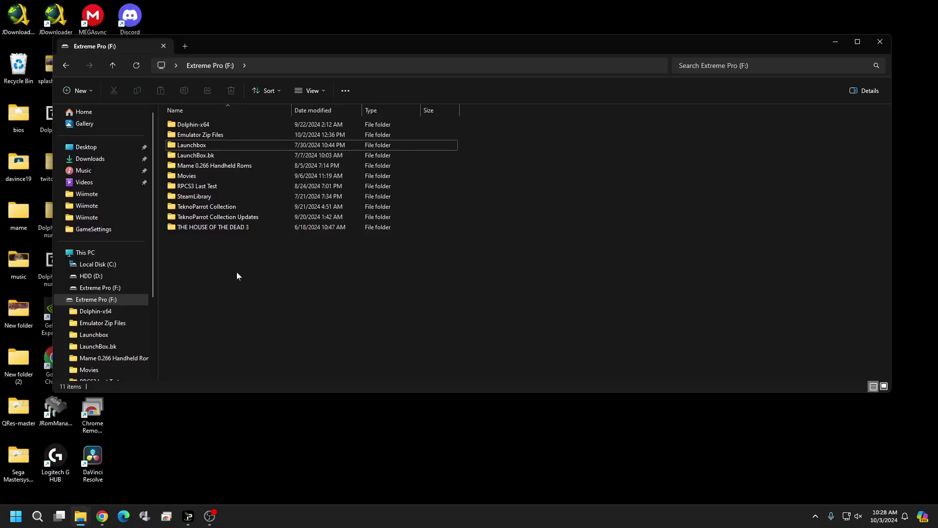
Step: Create a new folder named 'jdownloader' on the Extreme Pro (F:) drive
right_click(217, 260)
mouse_move(282, 338)
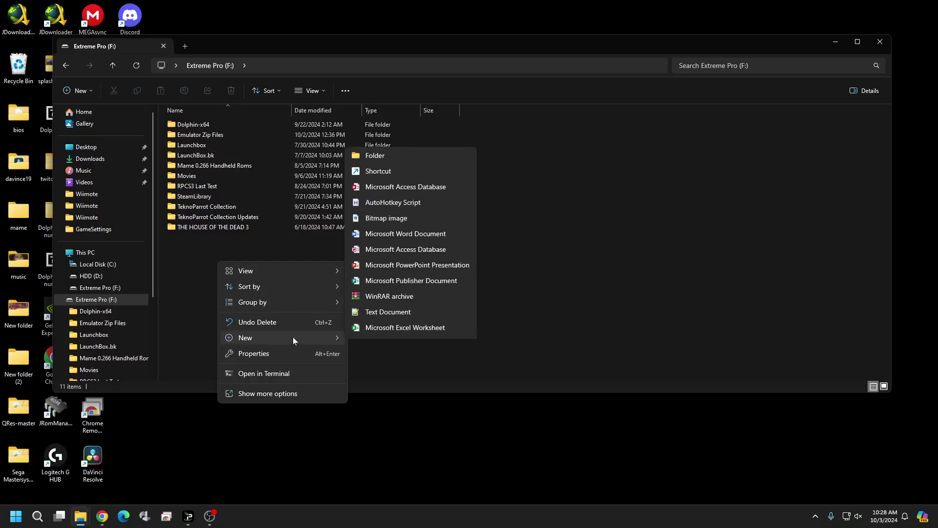
left_click(395, 136)
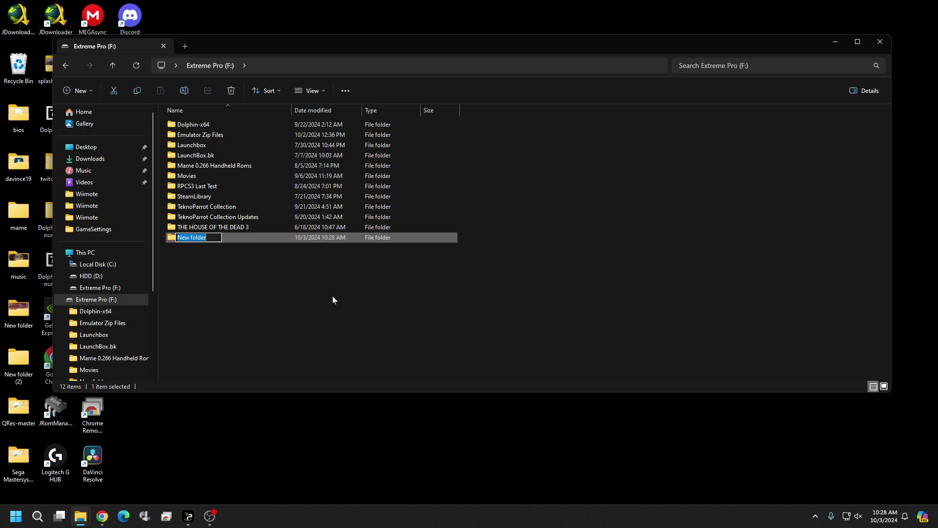
type("jdownloader")
key("Return")
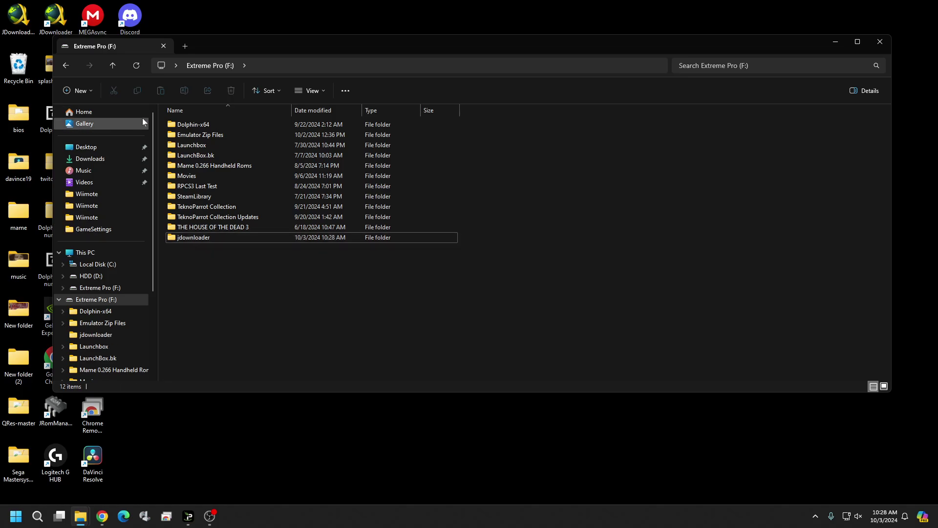
Step: Add a 'download' subfolder inside jdownloader, then go back to the drive's top level
double_click(232, 236)
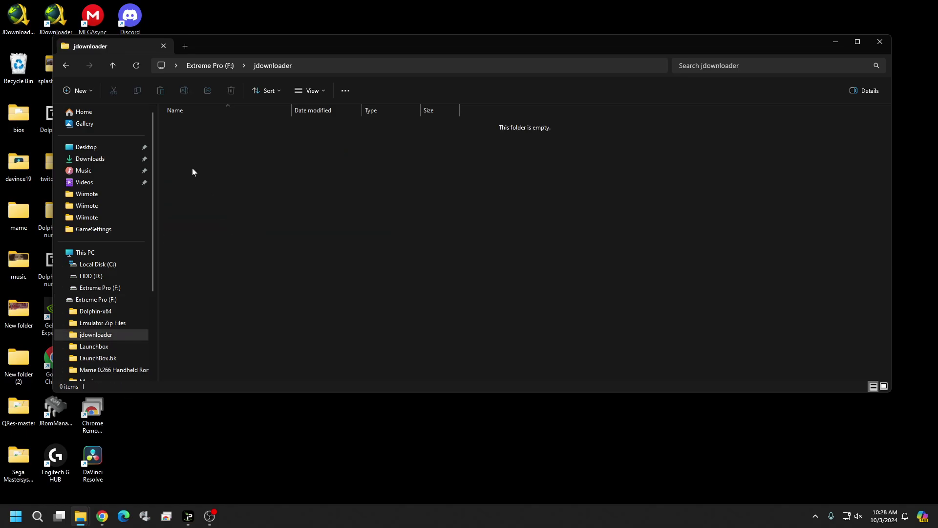
right_click(240, 159)
mouse_move(267, 236)
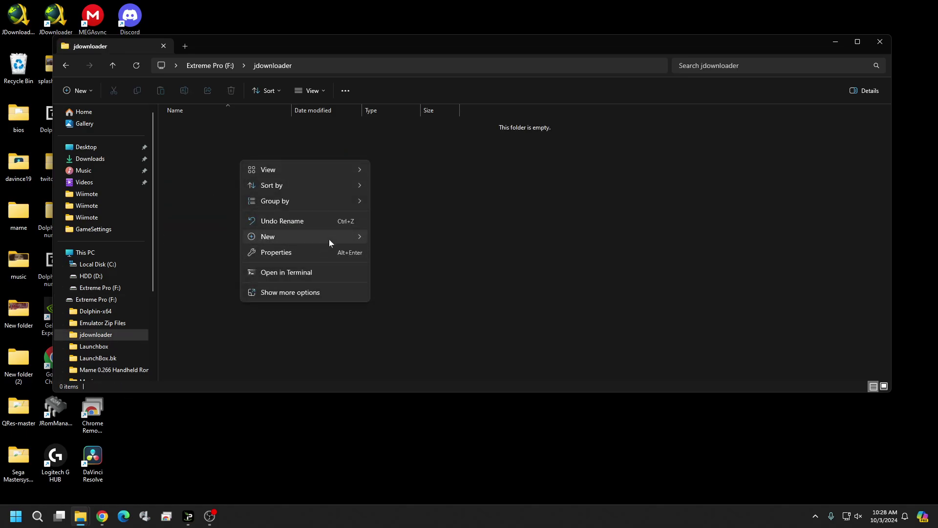
left_click(400, 238)
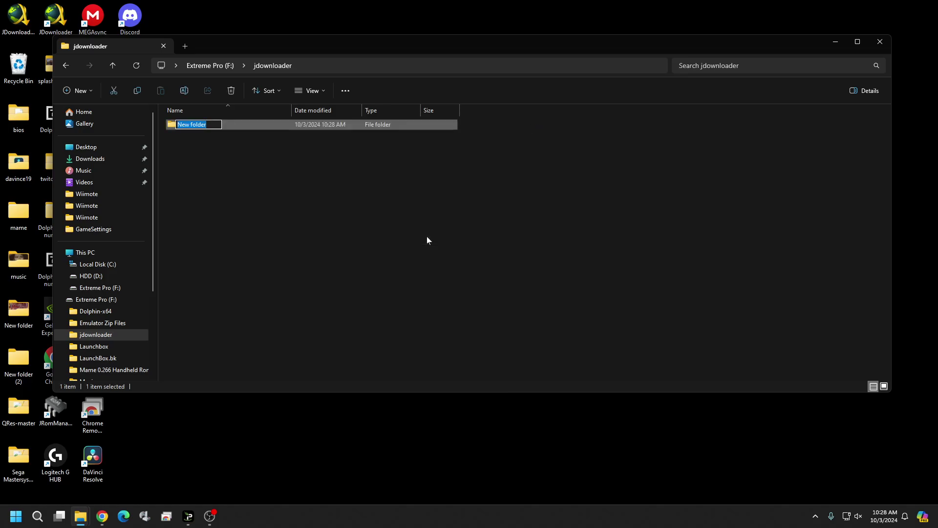
type("download")
left_click(428, 236)
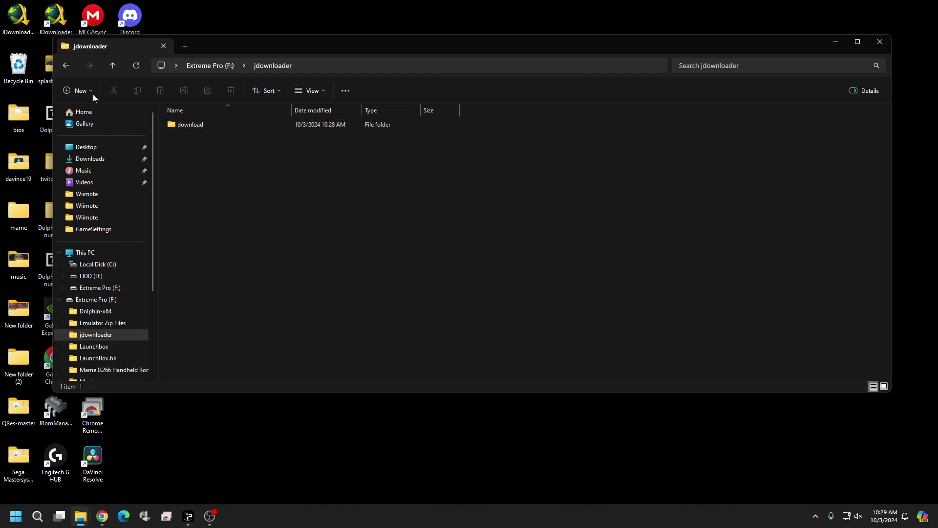
left_click(64, 65)
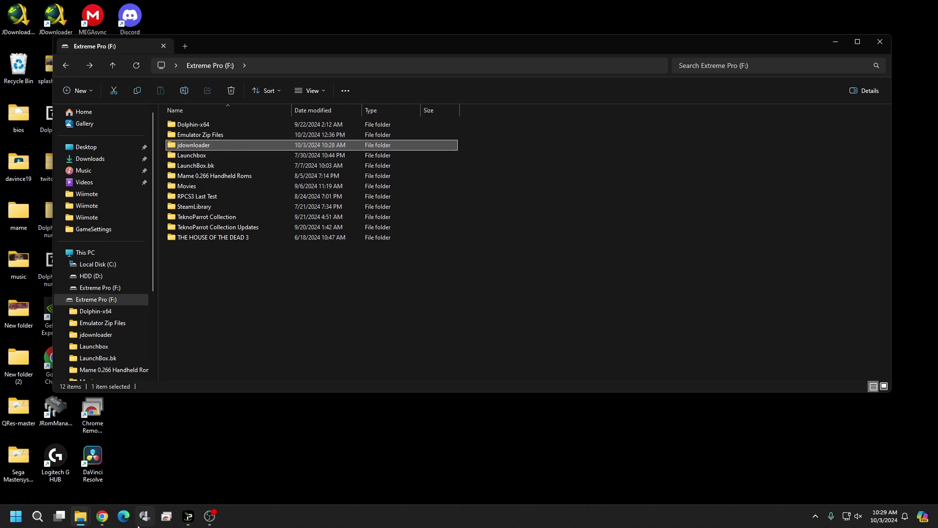
Step: Go to the JDownloader.org page in Chrome, dismiss the ad, and show the Windows download options
left_click(102, 516)
left_click(311, 10)
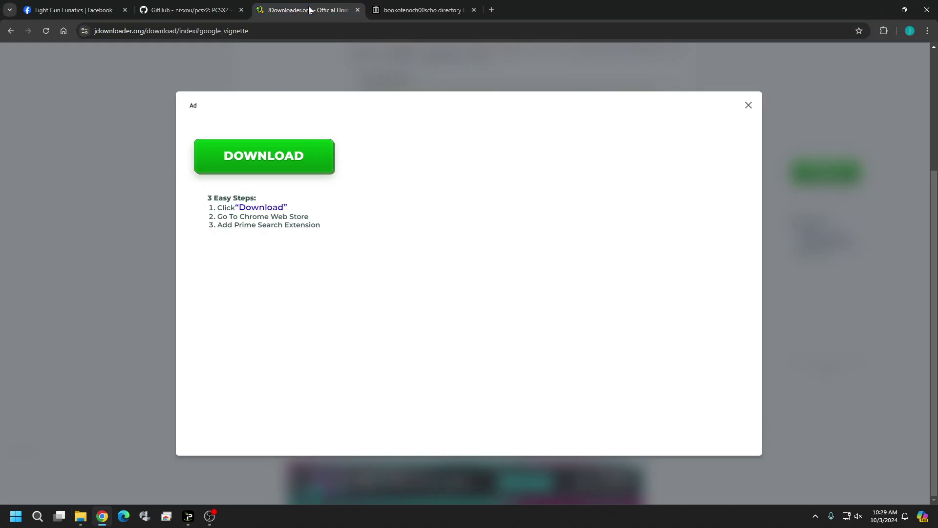
left_click(749, 104)
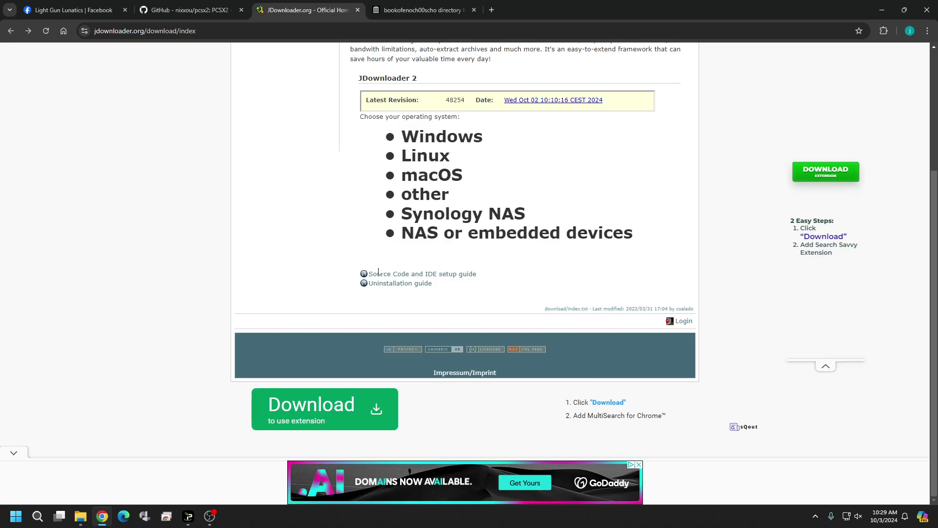
scroll(469, 264, "up", 2)
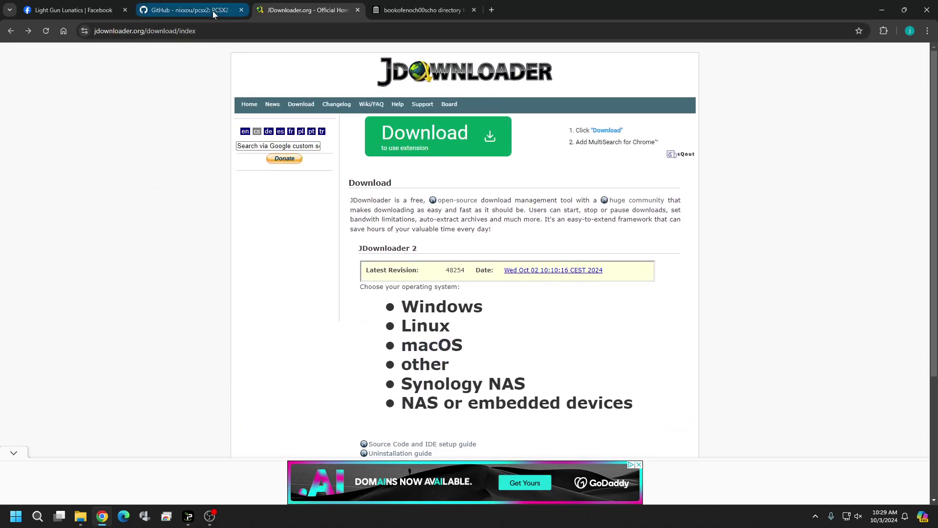
left_click(431, 305)
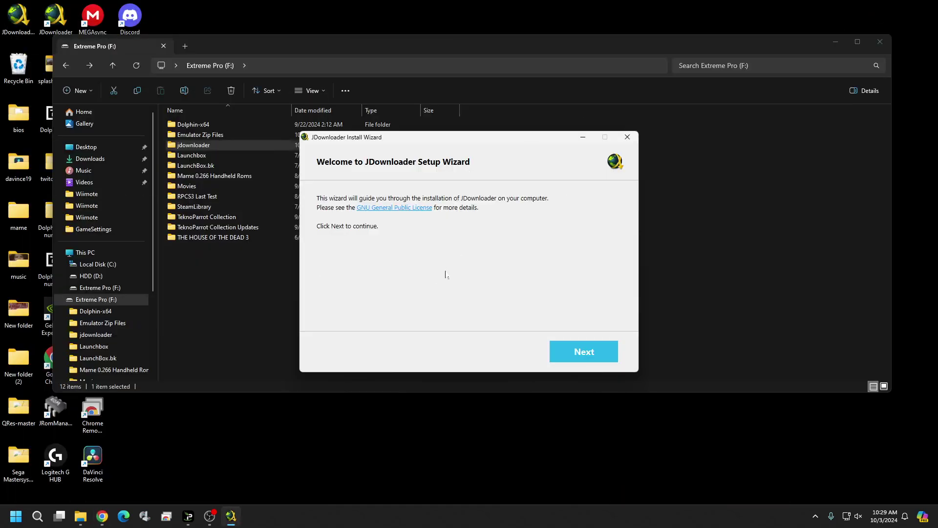
Step: Accept the privacy policy and set F:\jdownloader as the install folder
left_click(583, 351)
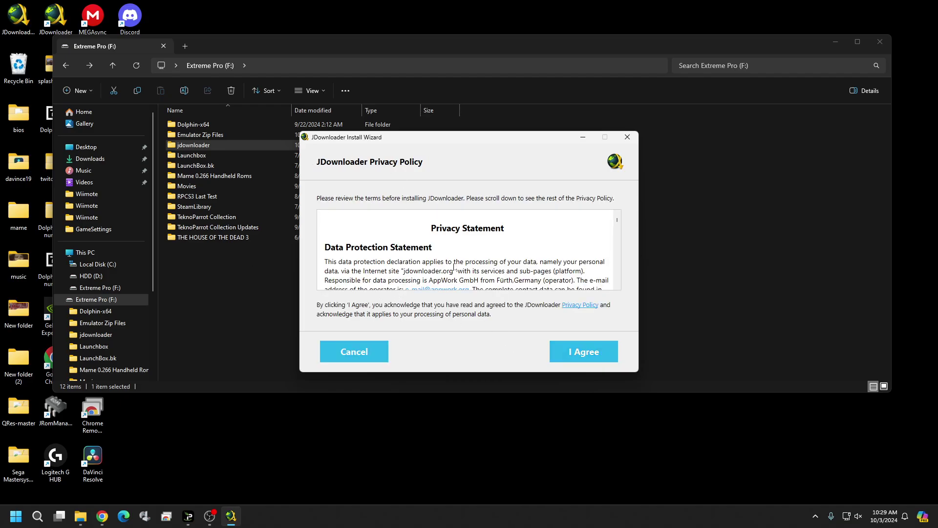
left_click(579, 351)
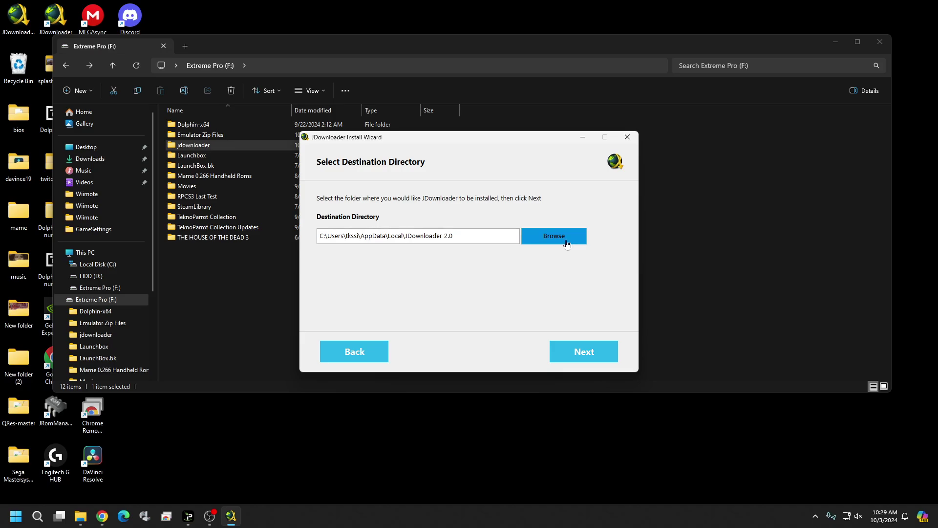
left_click(554, 236)
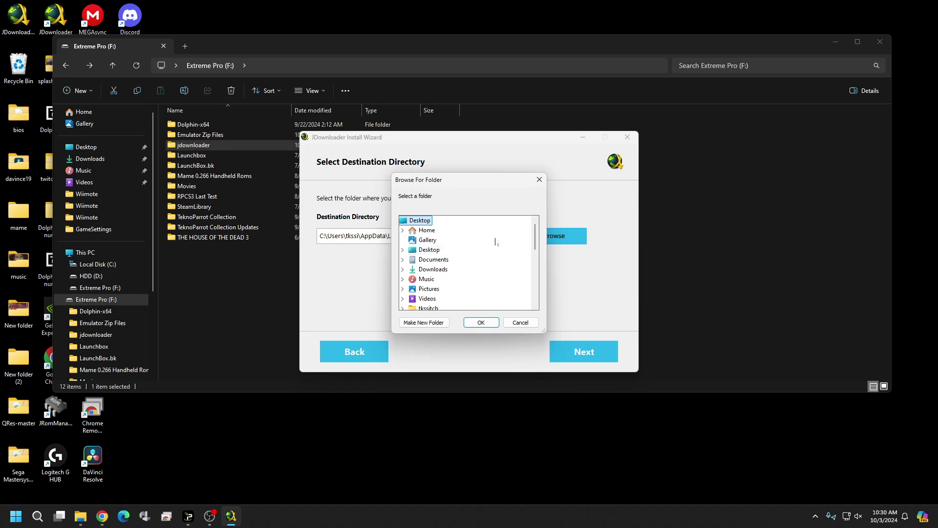
scroll(496, 242, "down", 3)
scroll(496, 242, "down", 3)
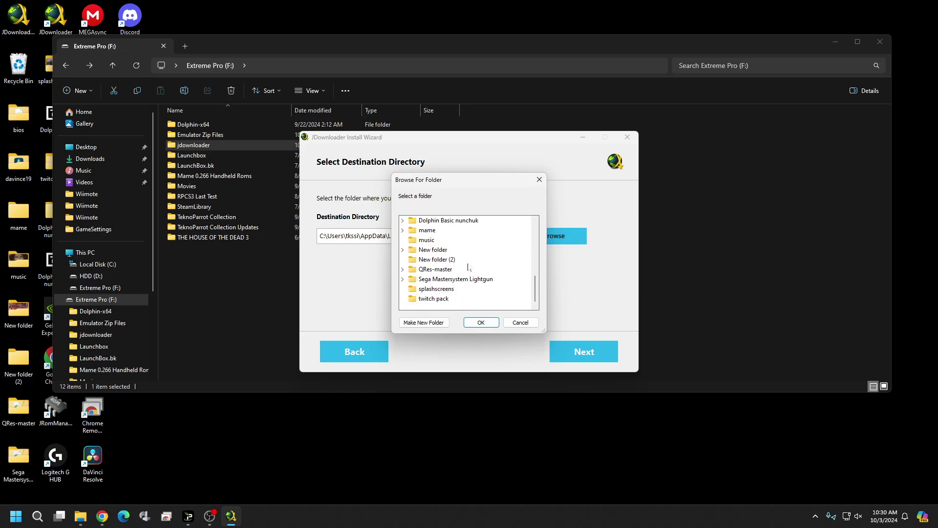
scroll(468, 267, "up", 3)
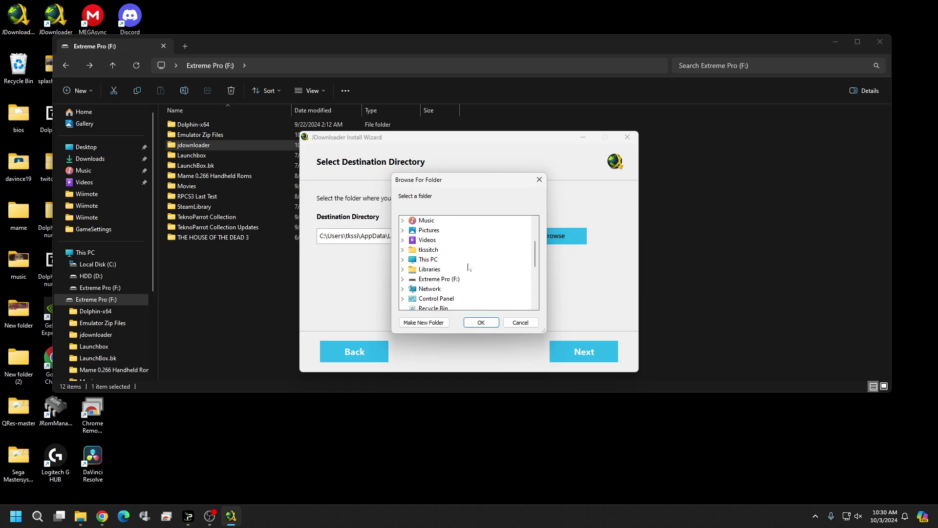
double_click(438, 279)
scroll(462, 278, "down", 2)
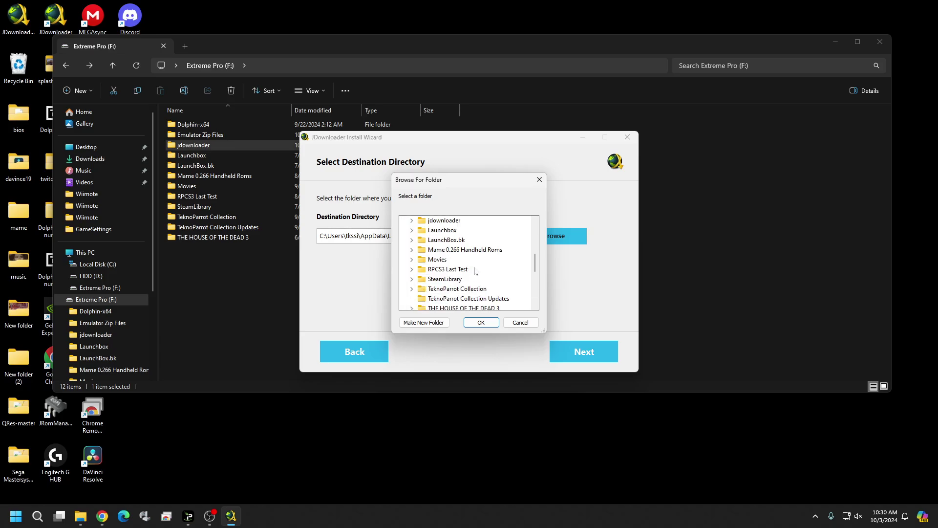
scroll(462, 280, "up", 2)
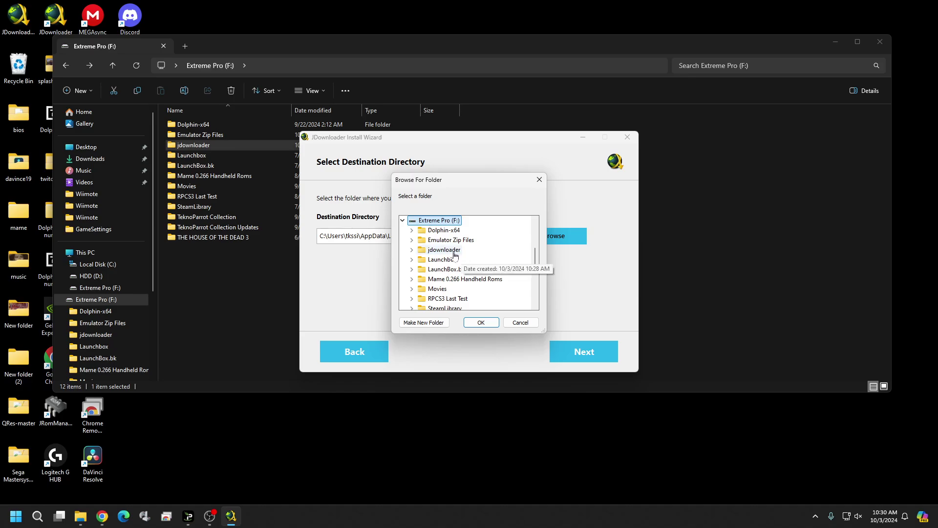
double_click(444, 299)
left_click(481, 323)
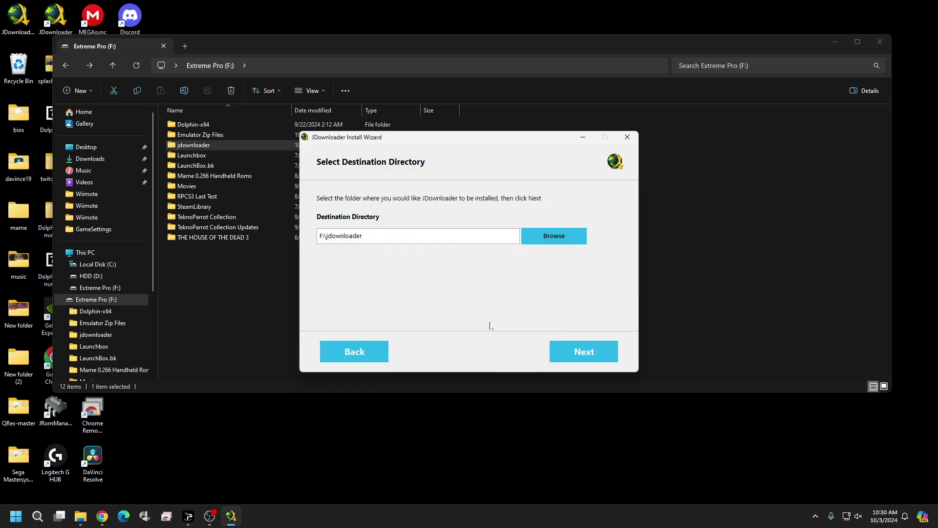
Step: Add NewzBin, Meta4Metalinks and Metalinks file associations and skip the desktop icon
left_click(584, 351)
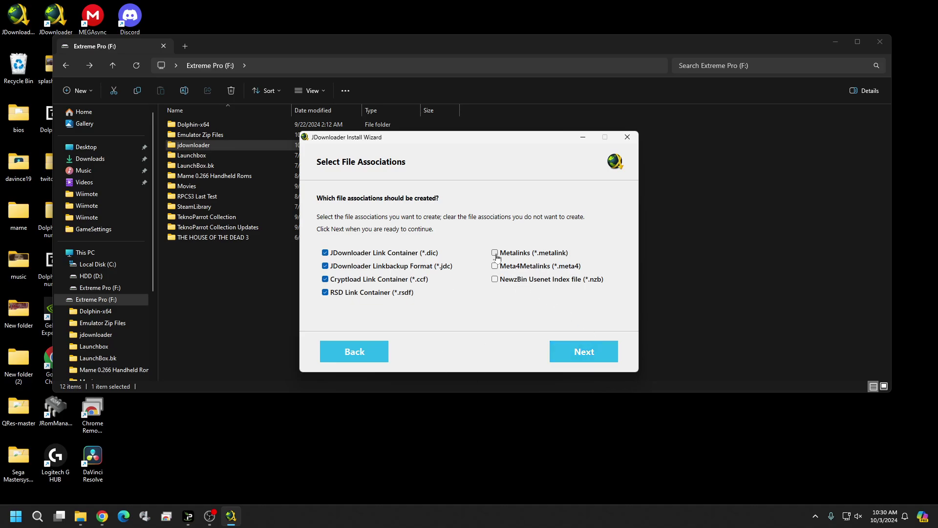
left_click(495, 279)
left_click(495, 253)
left_click(584, 352)
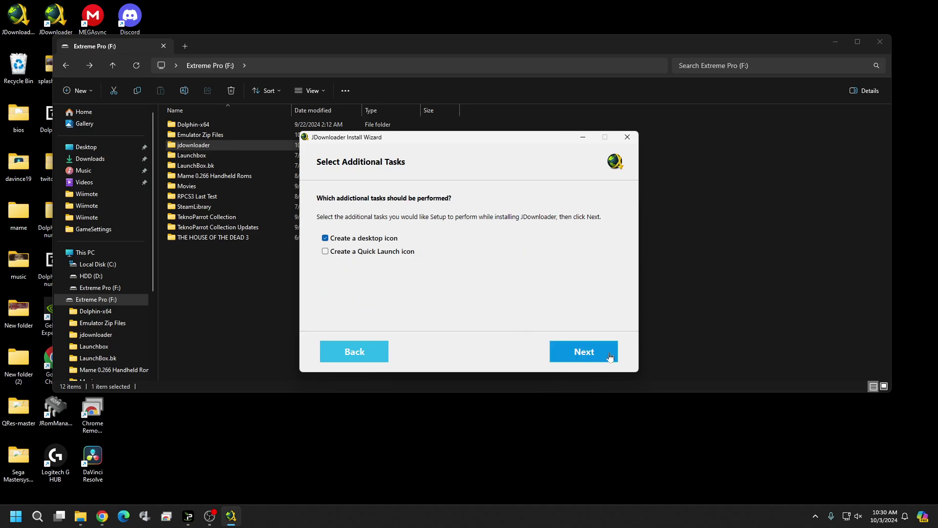
left_click(325, 239)
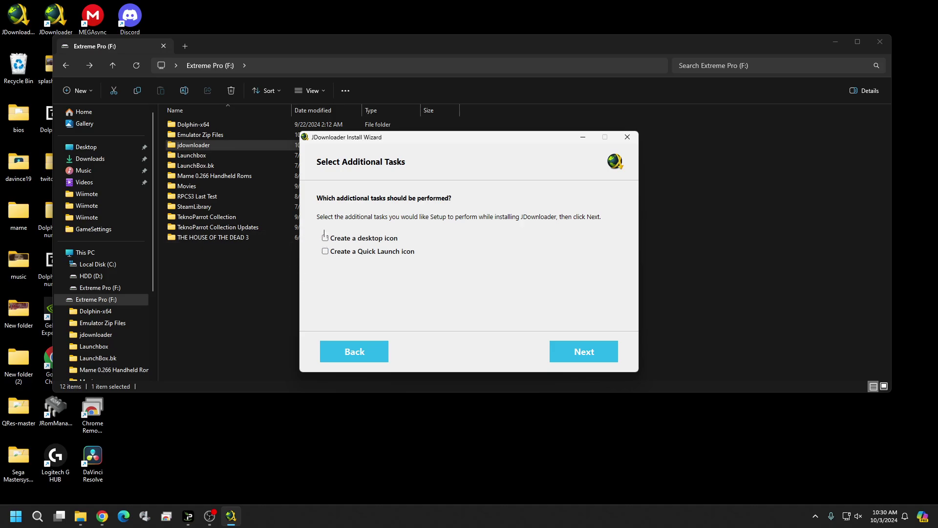
left_click(586, 356)
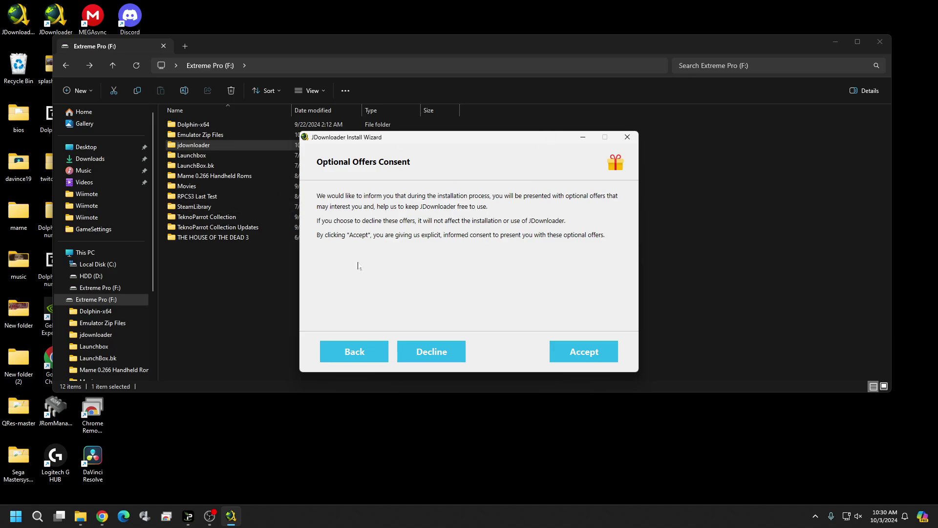
Step: Decline the optional offers, then finish setup with Run JDownloader left checked
left_click(437, 352)
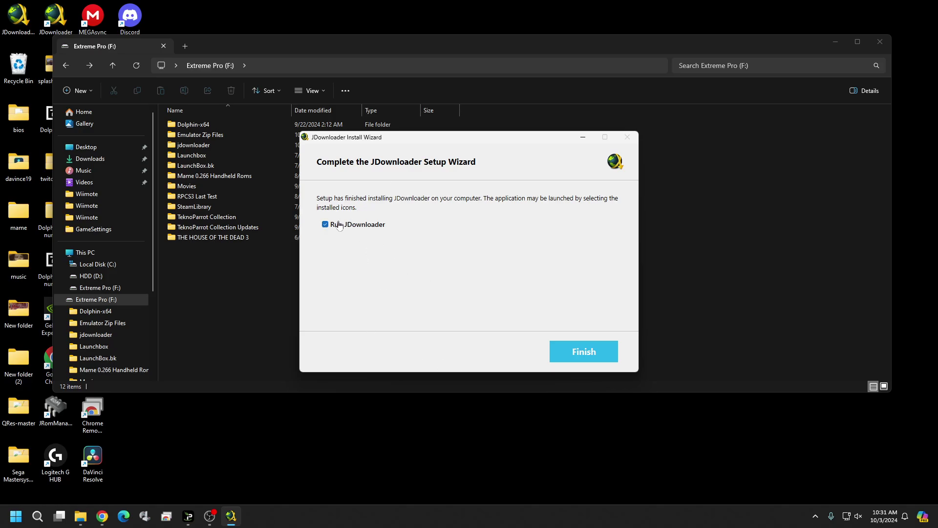
left_click(584, 352)
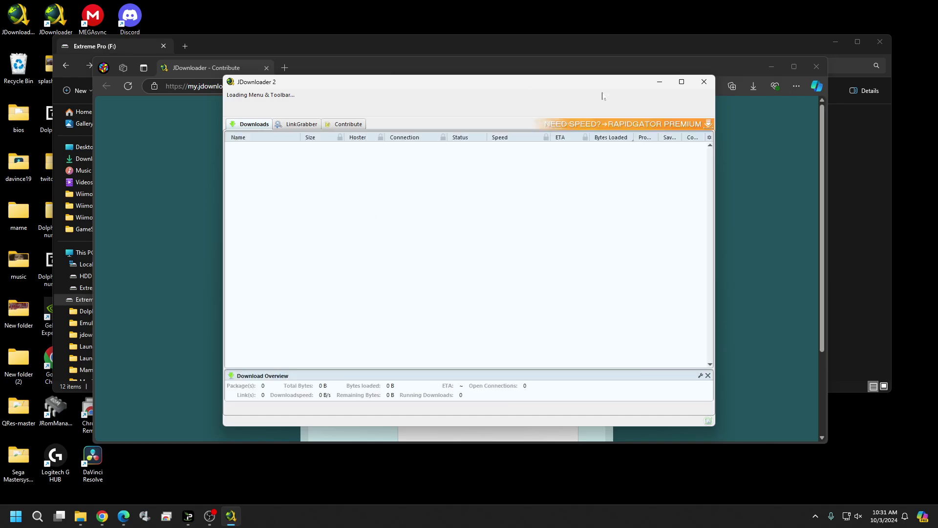
Step: Bring the JDownloader contribute page in Edge to the front and close its window
left_click(168, 170)
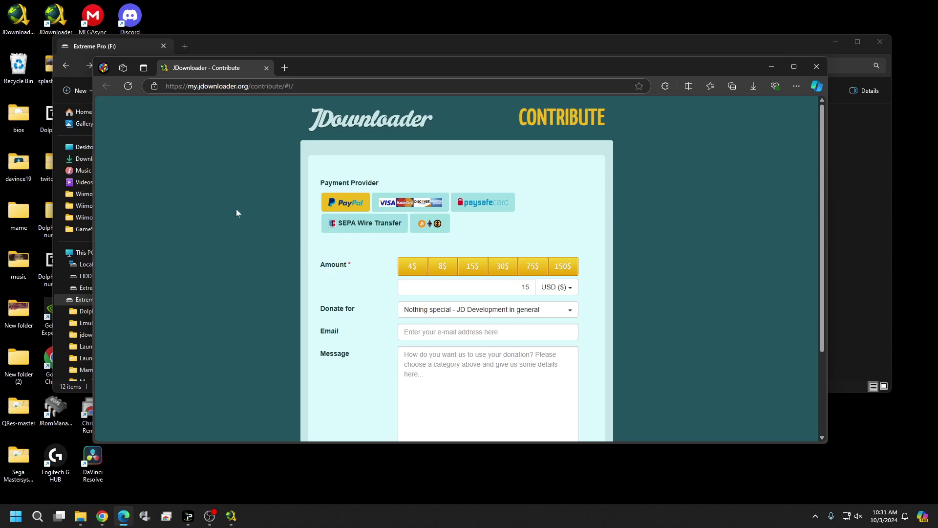
left_click(816, 68)
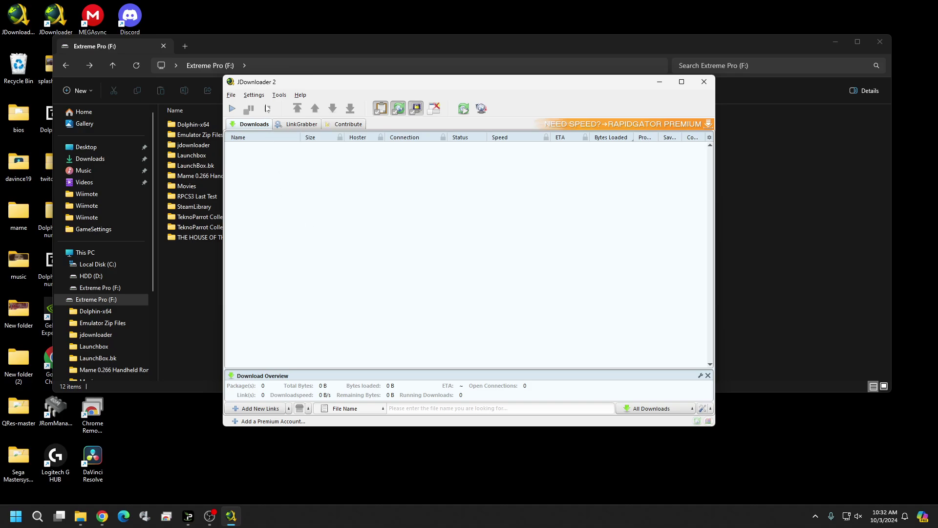
Step: Set Max. simultaneous Downloads to 8, leaving the speed limit off
left_click(254, 94)
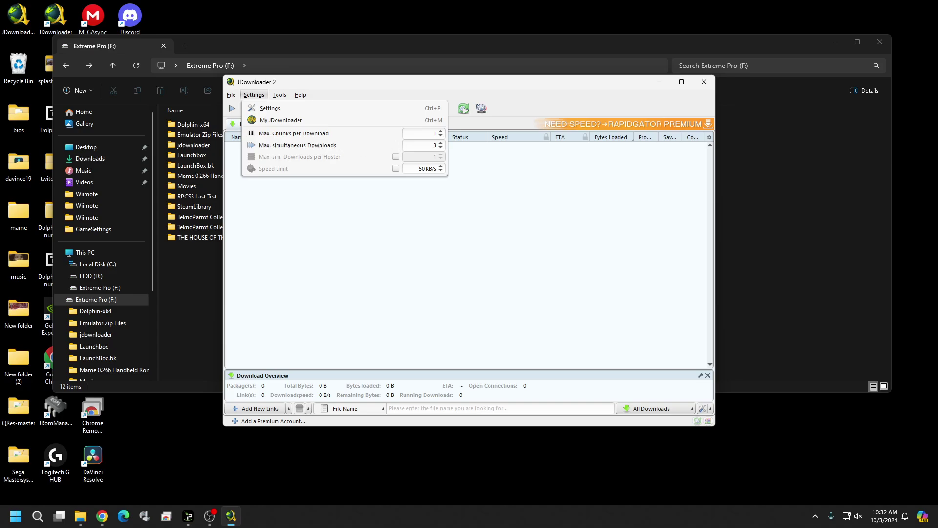
left_click(441, 147)
left_click(395, 169)
left_click(396, 168)
left_click(429, 194)
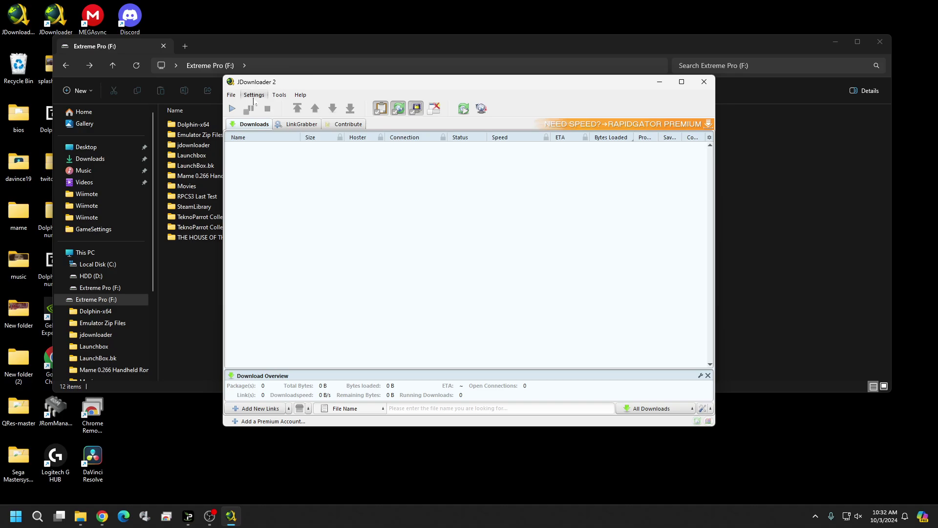
left_click(254, 95)
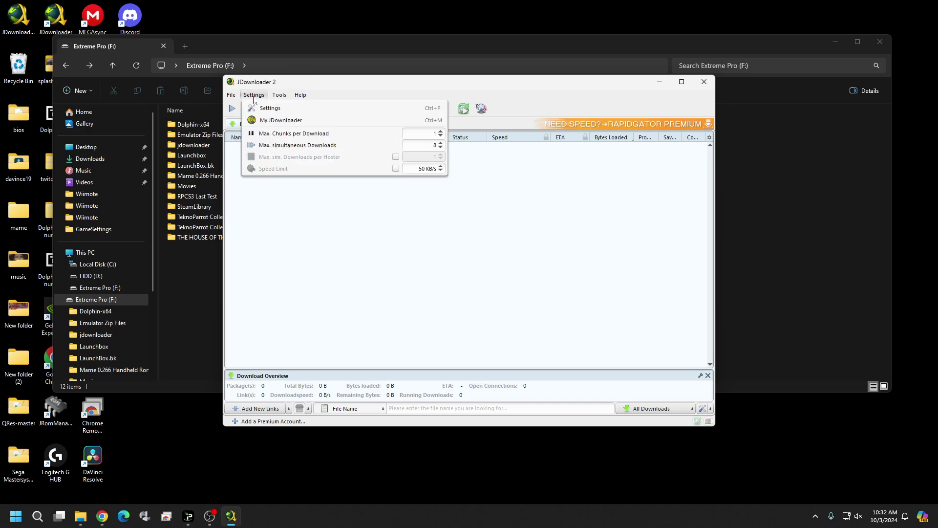
Step: Disable Archive Extractor and extract-after-download, and enable 'Extract to the following folder'
left_click(282, 108)
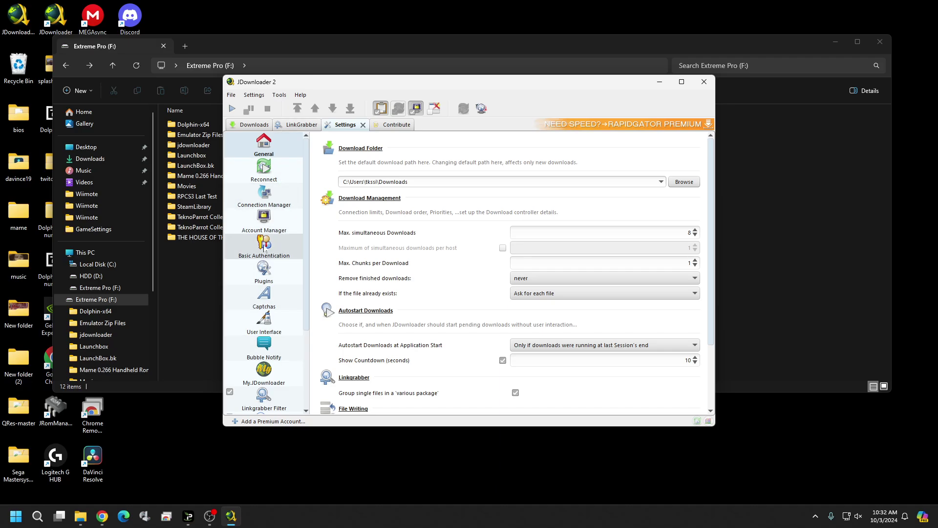
scroll(264, 257, "down", 3)
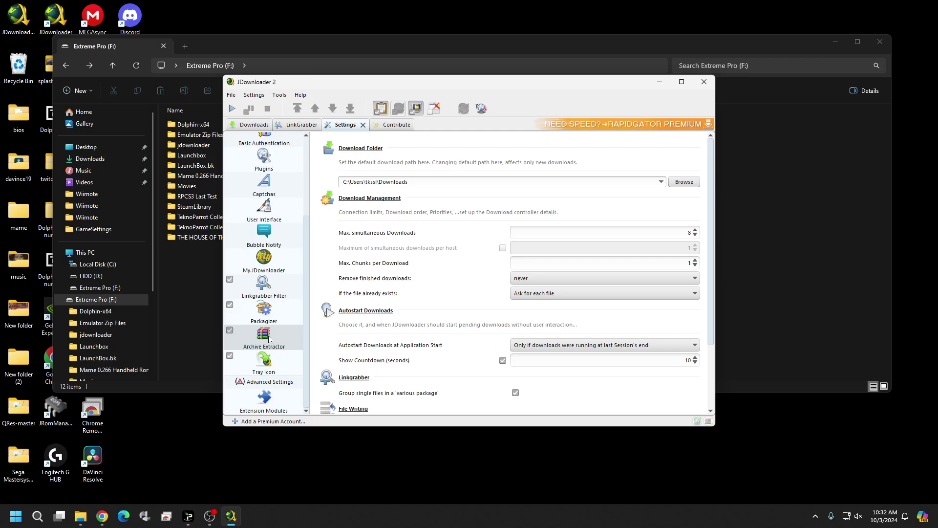
left_click(275, 337)
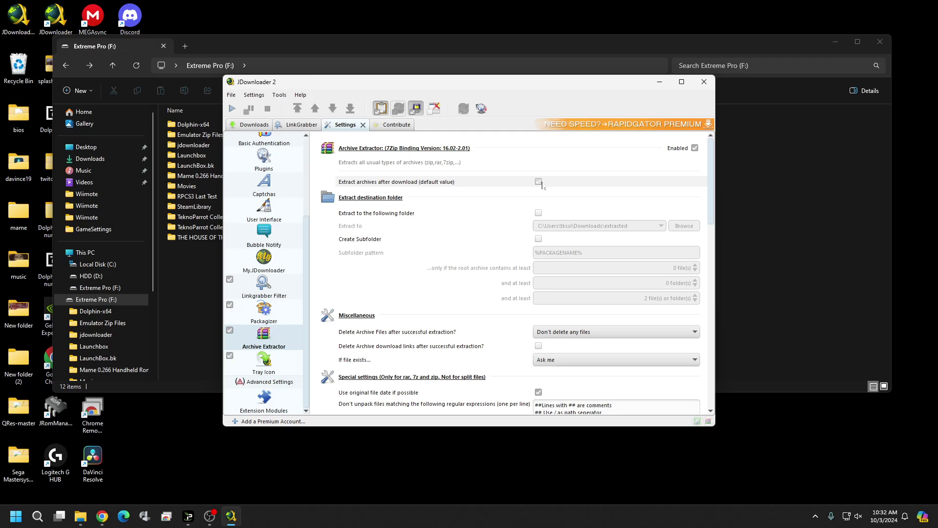
left_click(540, 180)
left_click(695, 149)
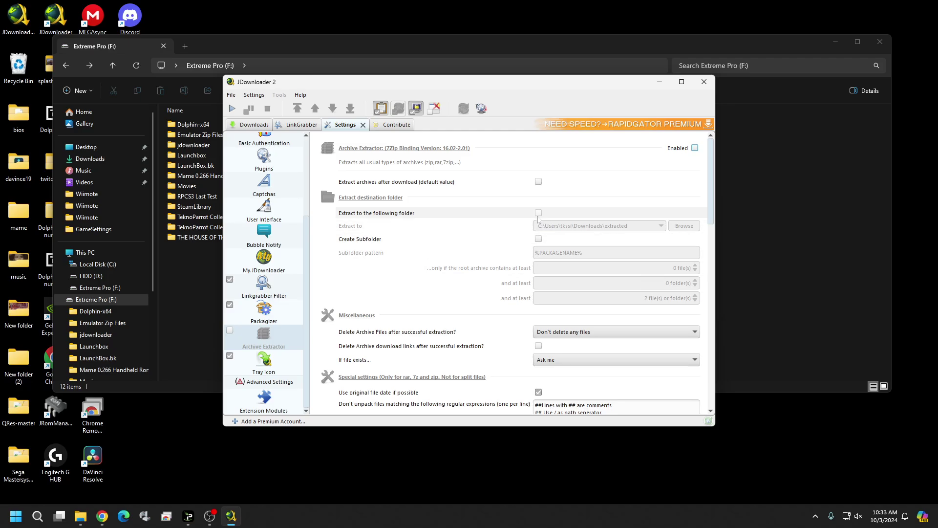
left_click(539, 213)
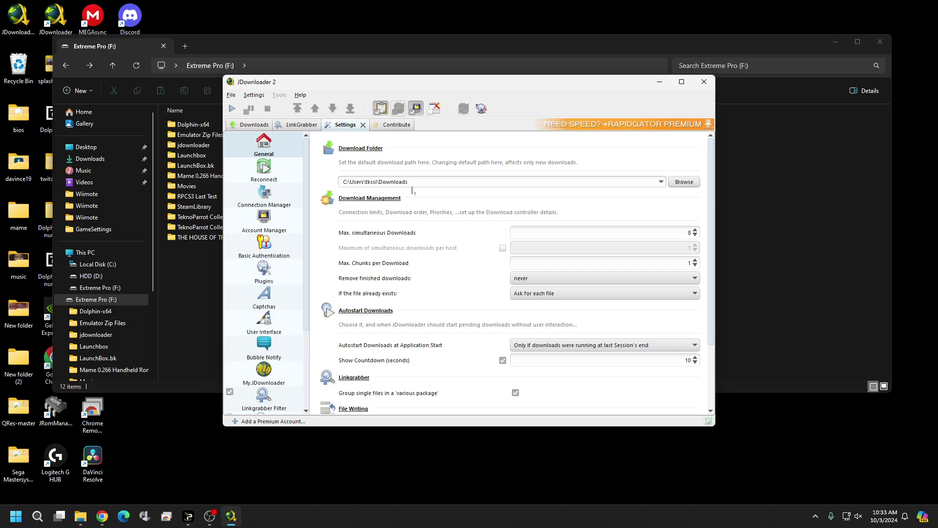
Step: Browse to F:\jdownloader\download and save it as the default download folder
left_click(685, 183)
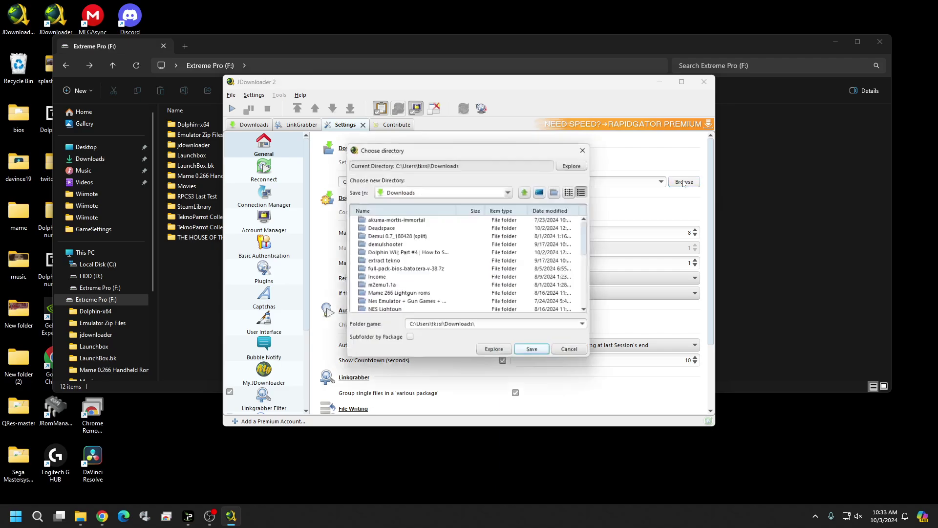
left_click(510, 191)
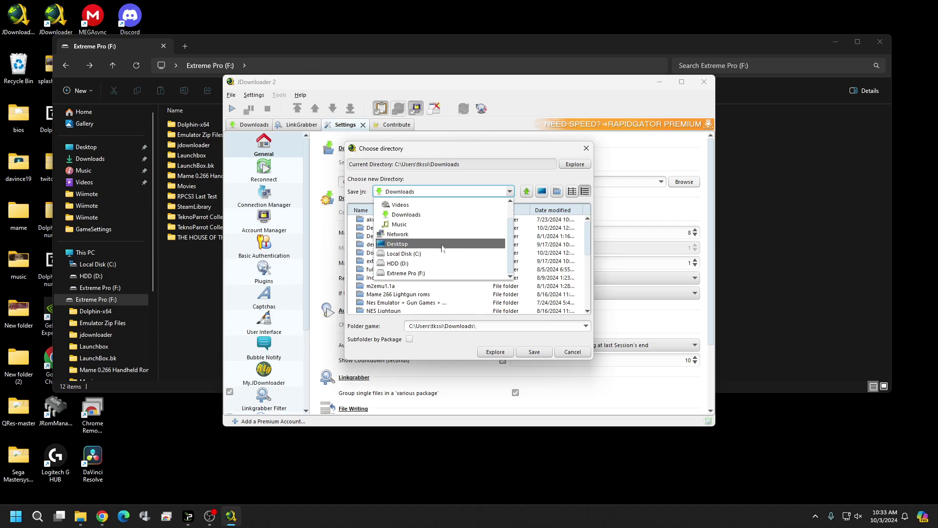
left_click(415, 273)
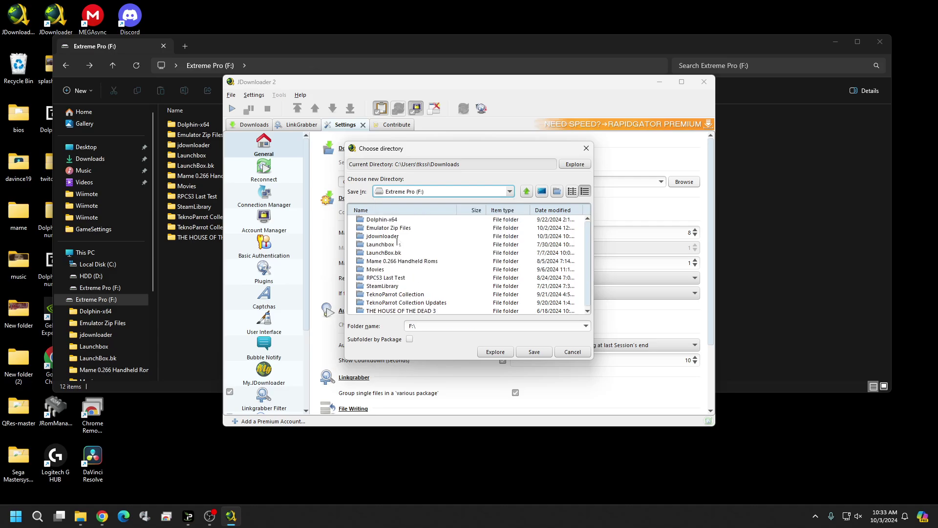
double_click(383, 236)
left_click(381, 236)
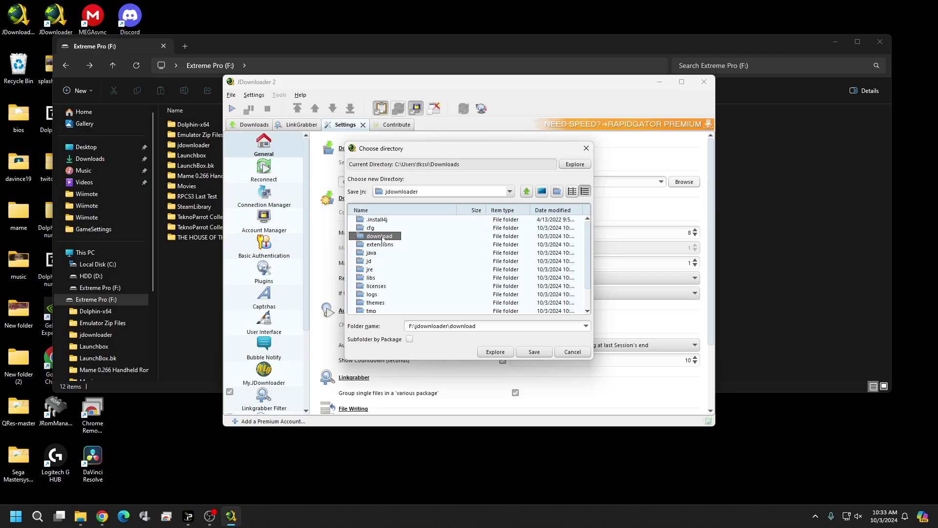
left_click(534, 352)
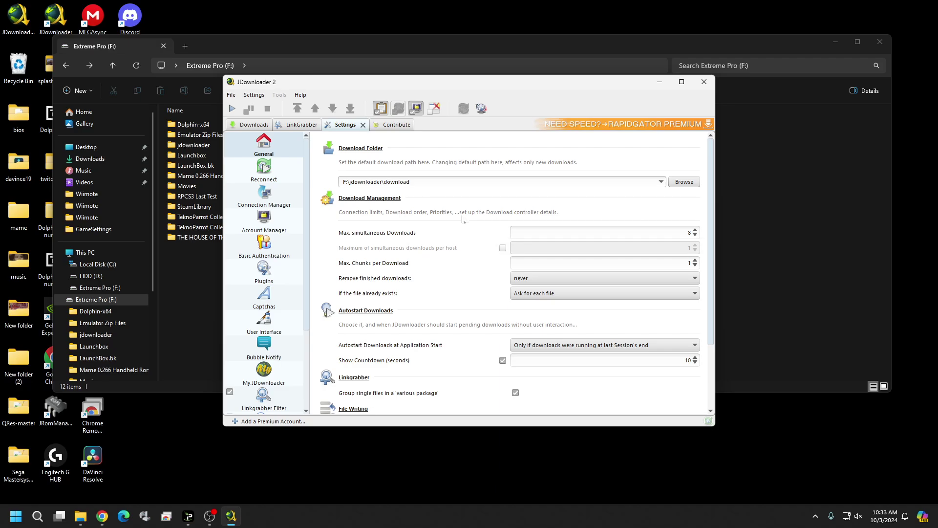
scroll(644, 212, "down", 3)
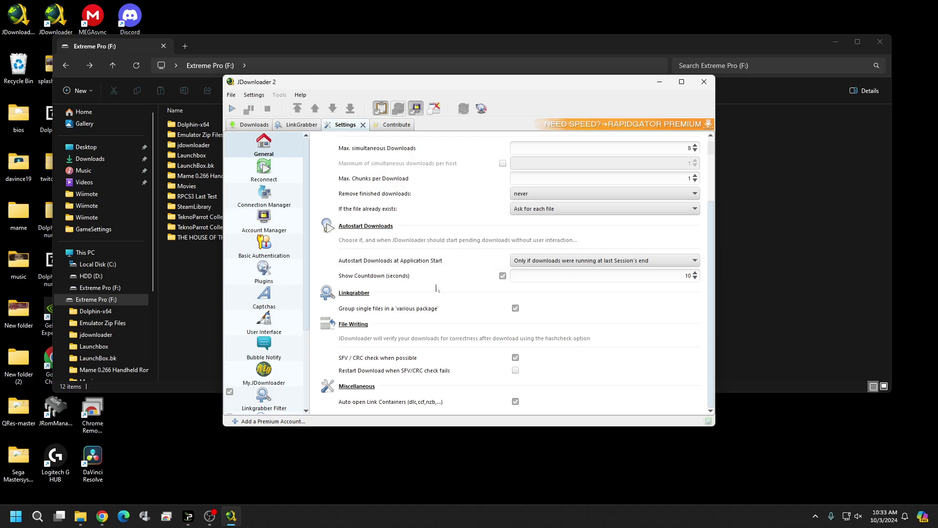
scroll(264, 307, "down", 5)
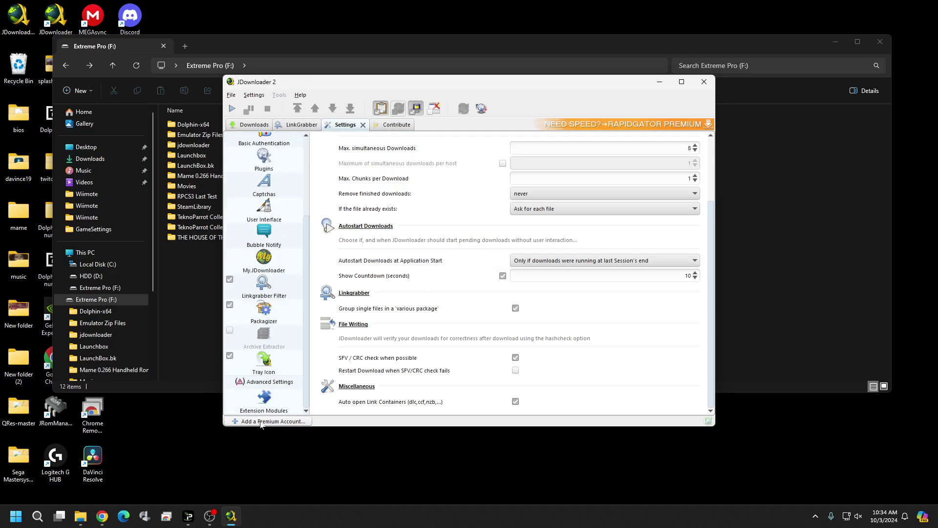
Step: Add and verify an archive.org free account, then return to the Downloads list
left_click(262, 422)
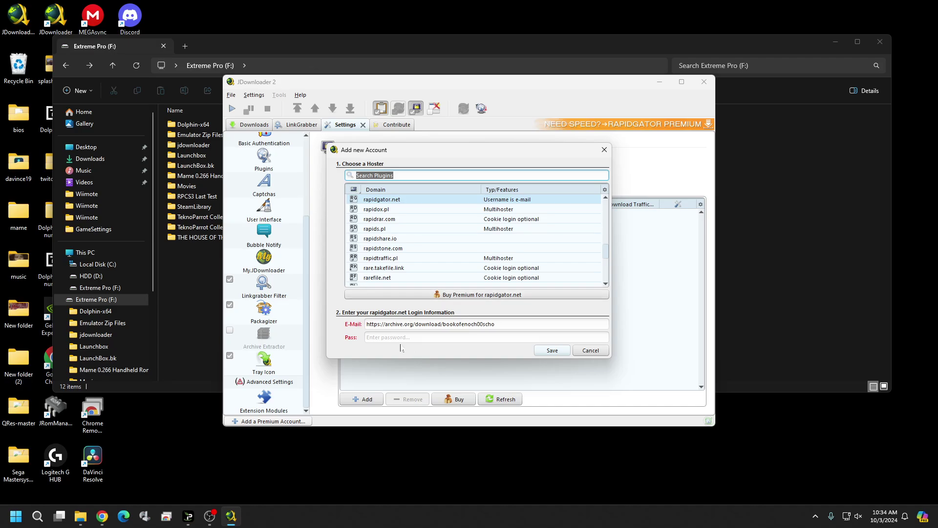
type("ar")
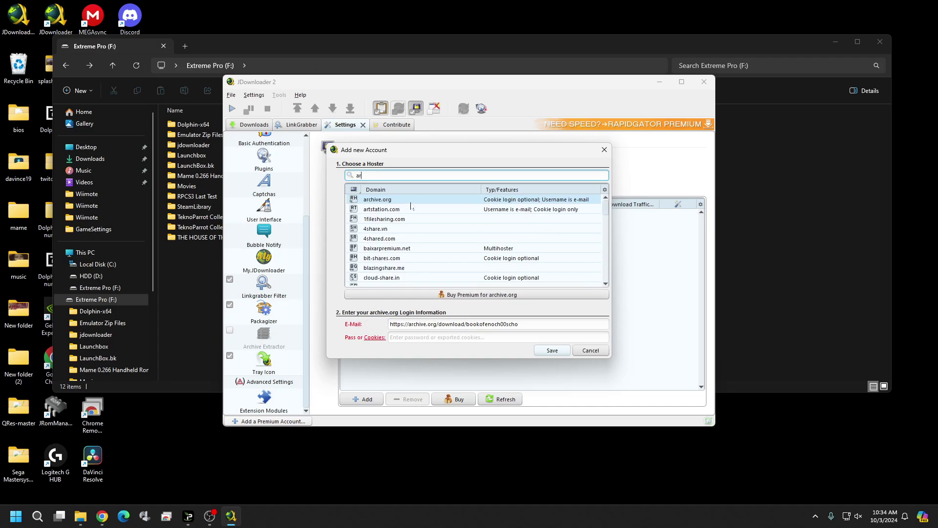
type("chivb")
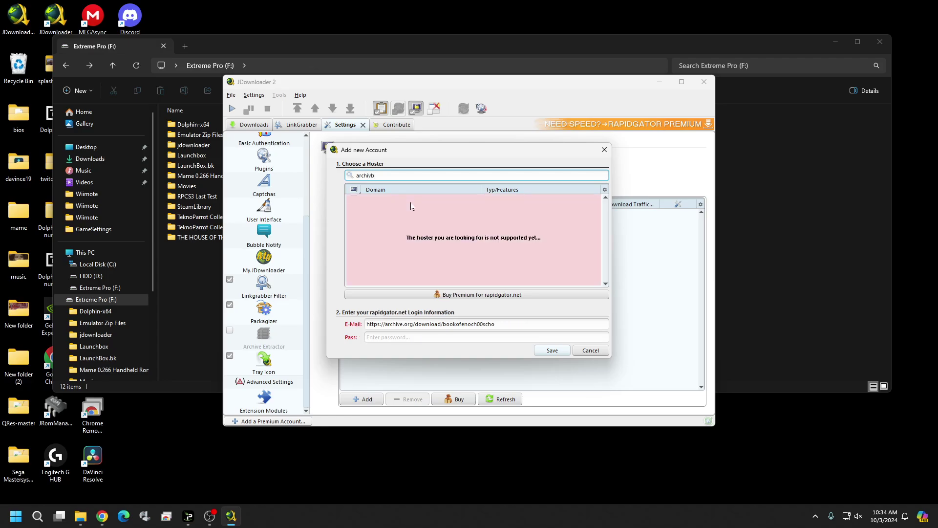
type("e")
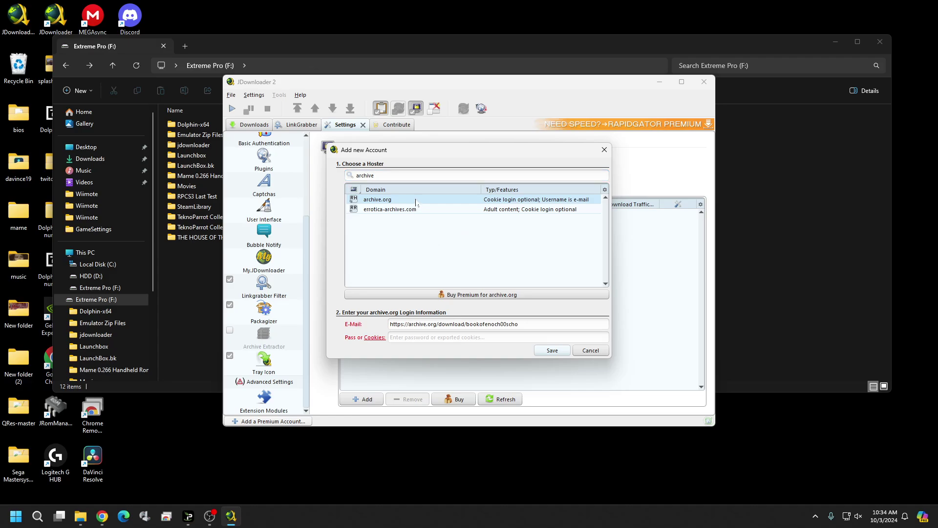
left_click(455, 324)
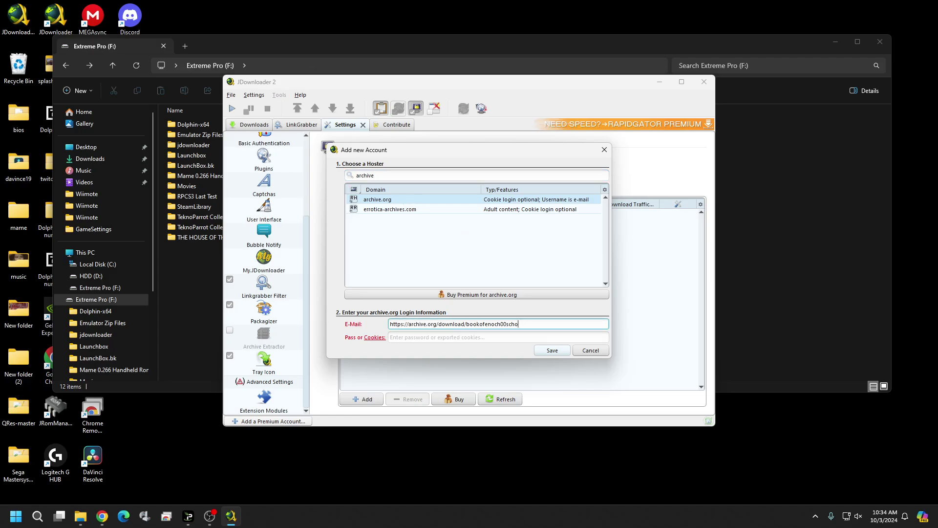
key("ctrl+a")
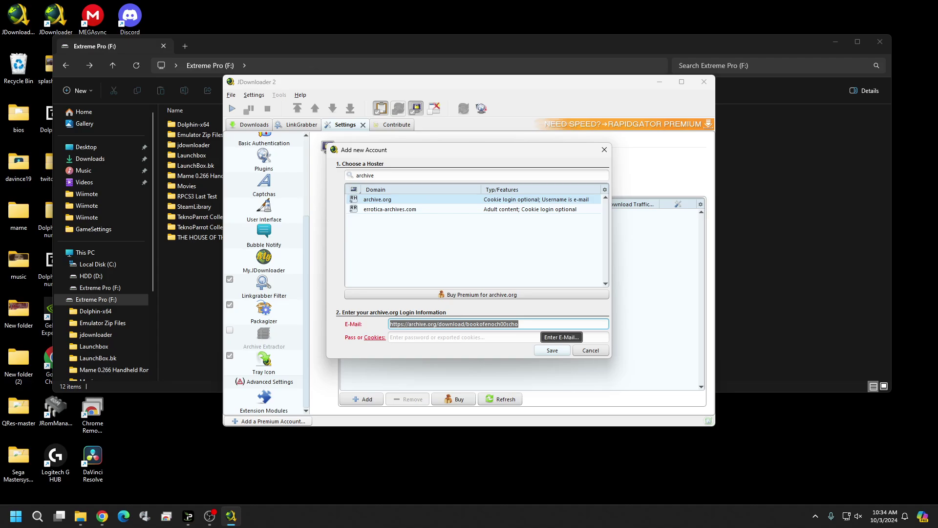
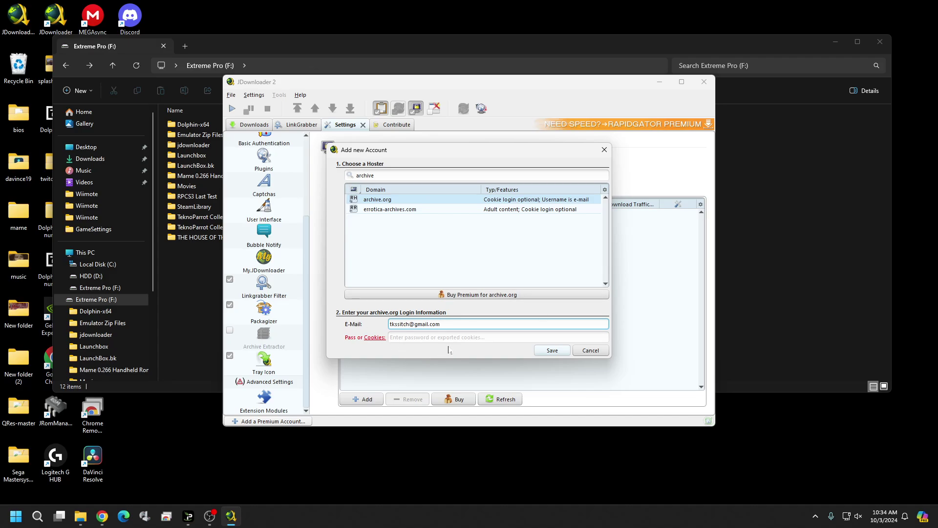
key("Tab")
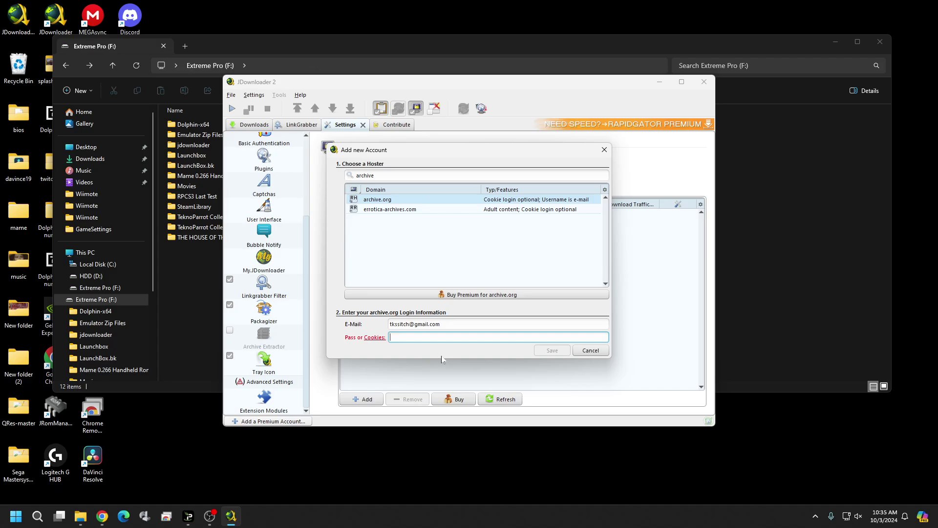
type("••••")
type("**")
left_click(552, 350)
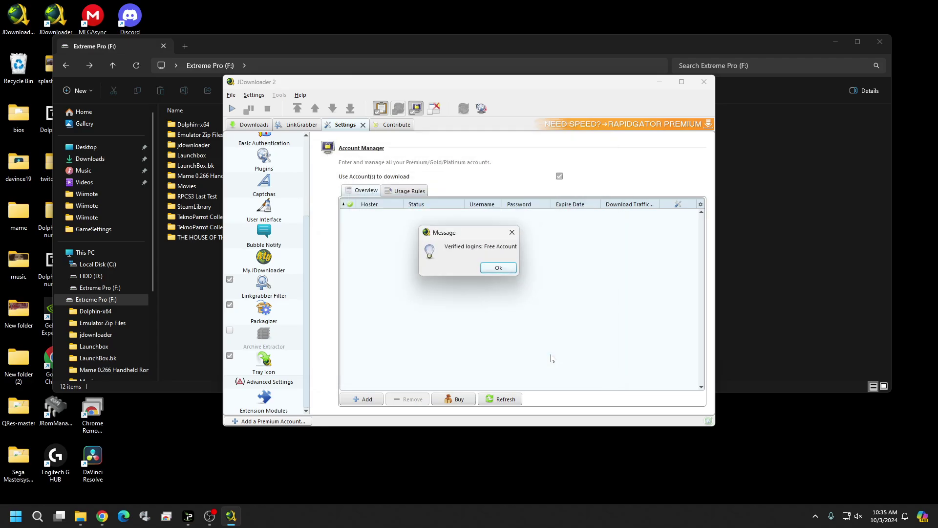
left_click(500, 270)
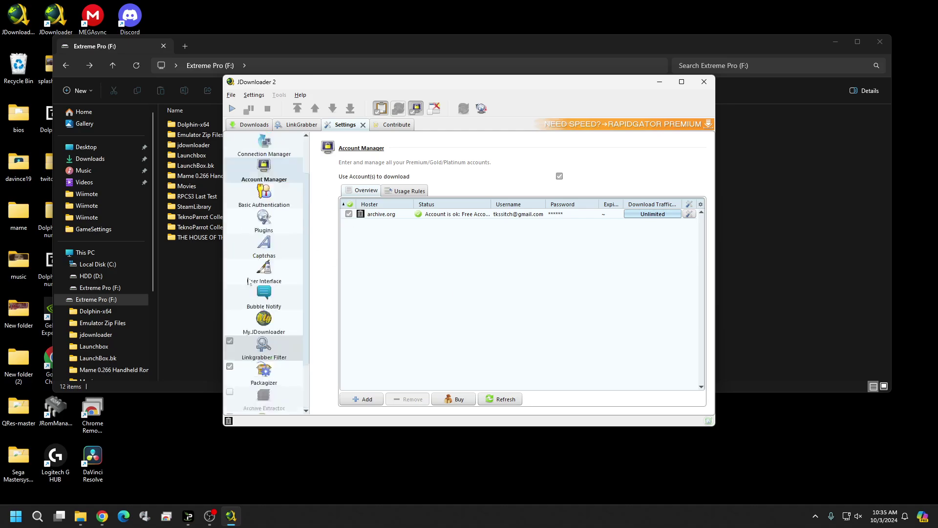
scroll(250, 281, "up", 5)
key("ctrl+1")
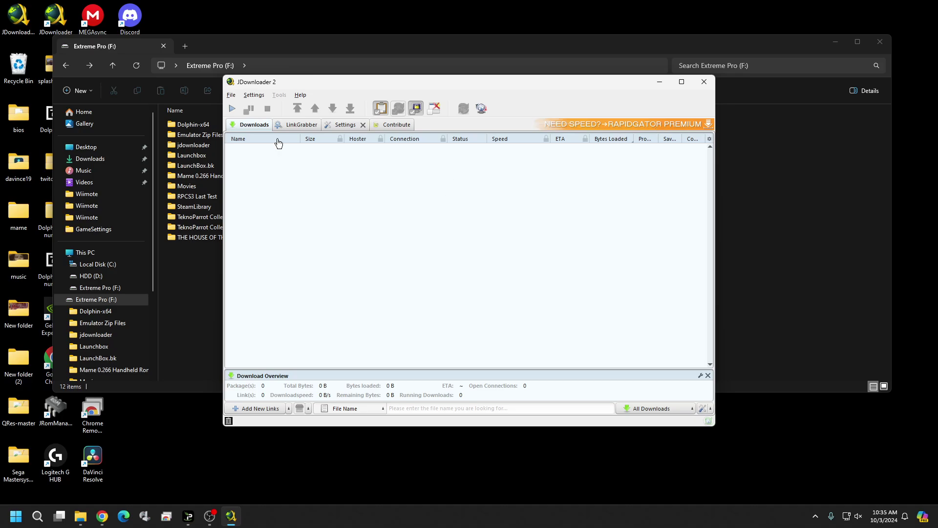
Step: Open Advanced Settings and dismiss the warranty warning with 'Don't show this again'
left_click(252, 95)
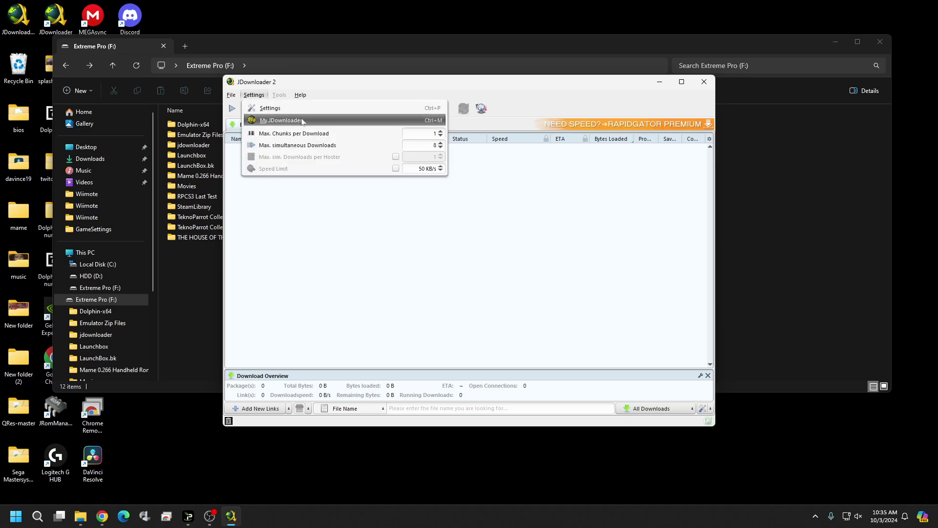
left_click(279, 107)
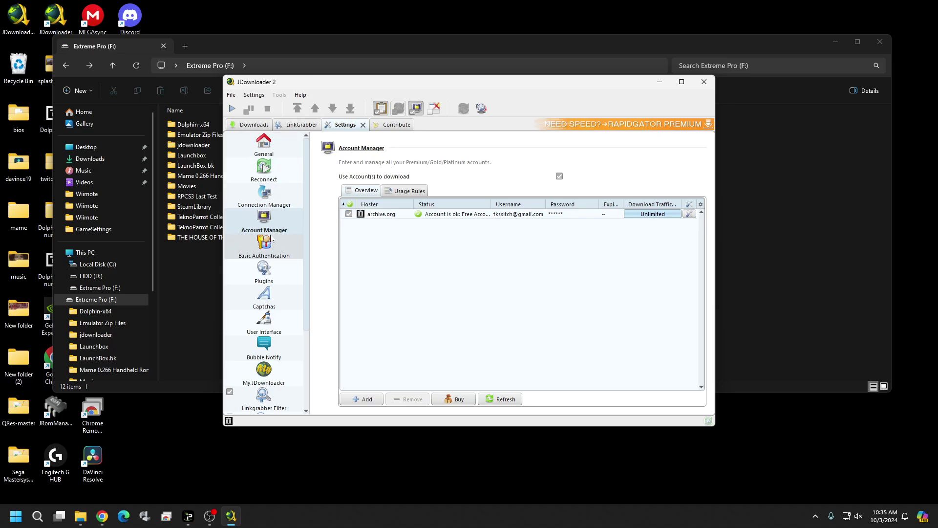
scroll(264, 242, "down", 5)
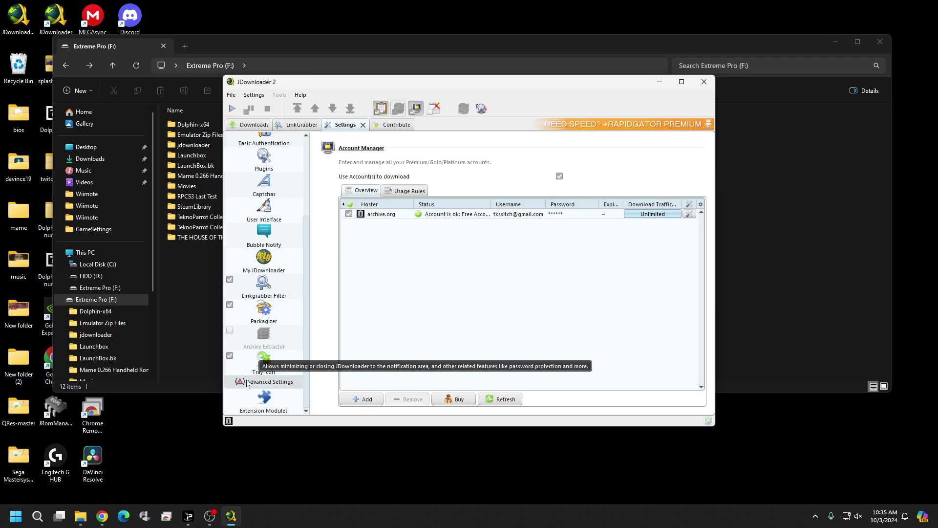
left_click(248, 382)
left_click(549, 278)
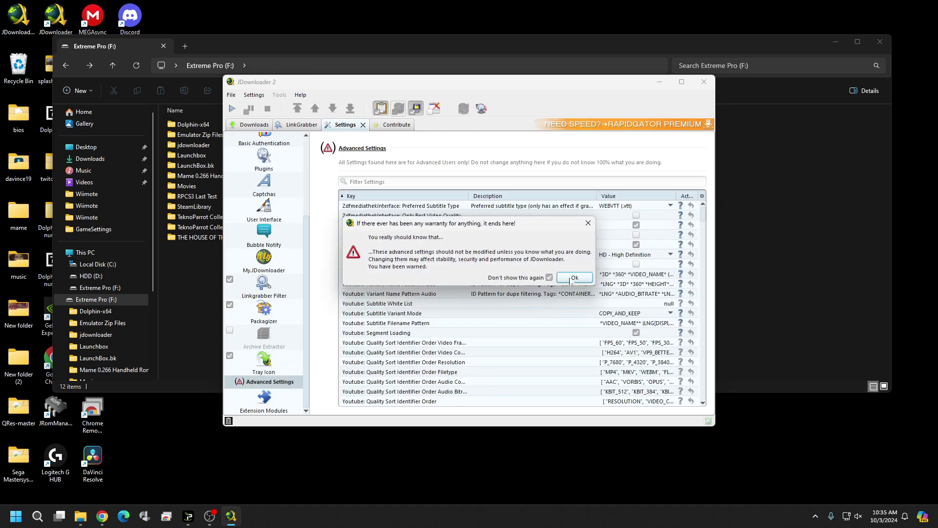
left_click(576, 279)
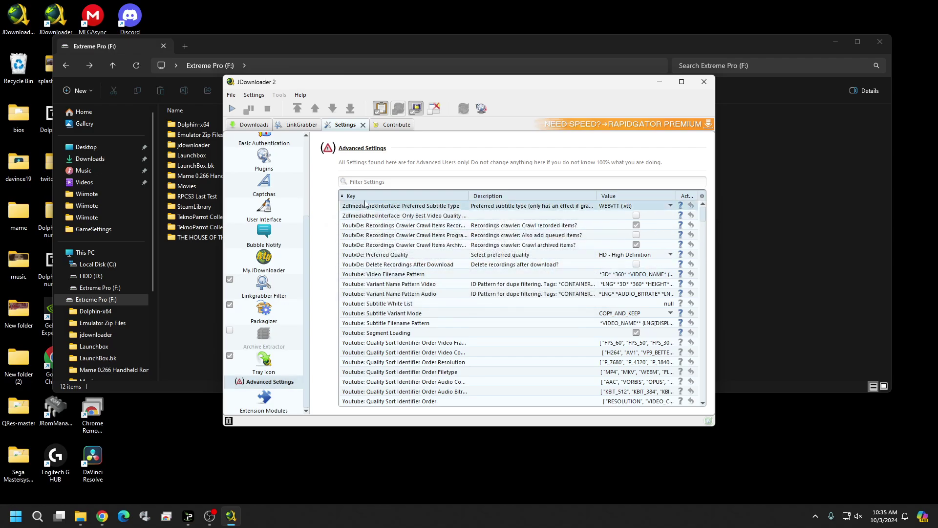
Step: Filter for 'oboom' and disable the Special Deal Oboom dialog
left_click(522, 181)
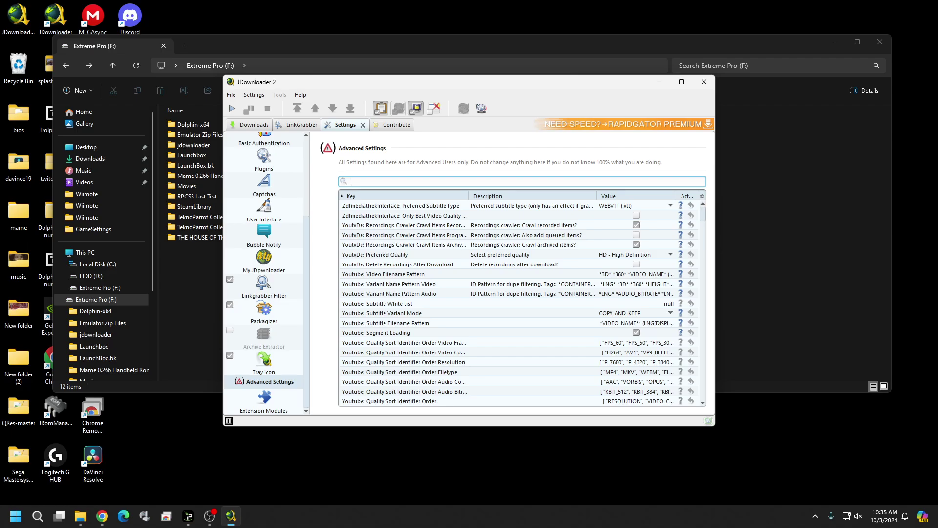
type("b")
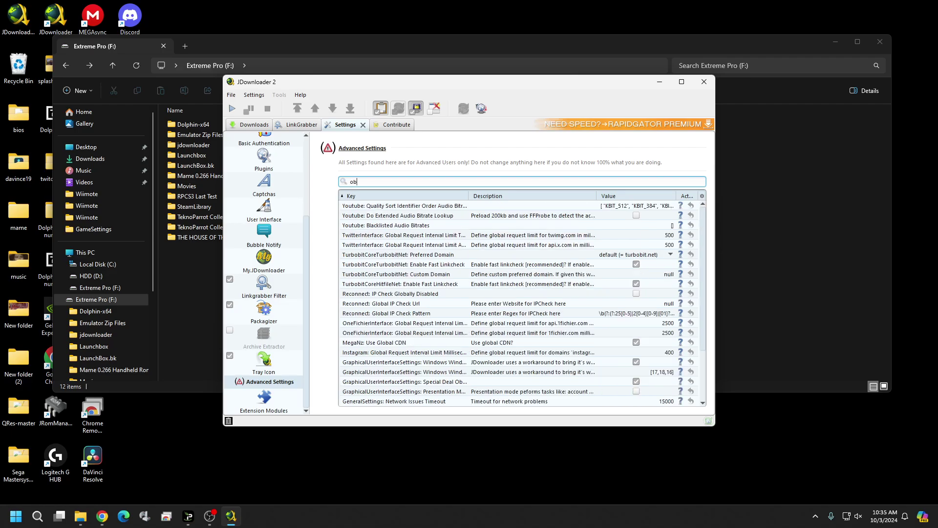
type("oom")
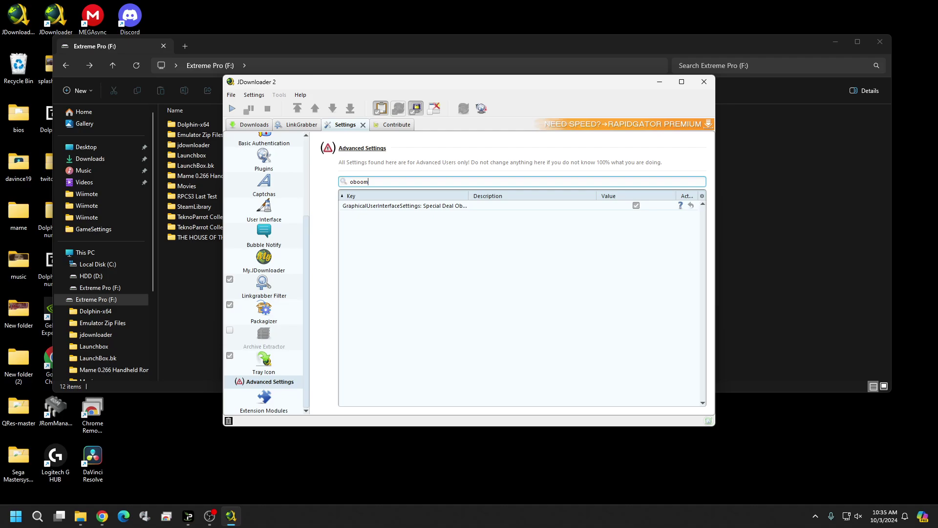
left_click(637, 206)
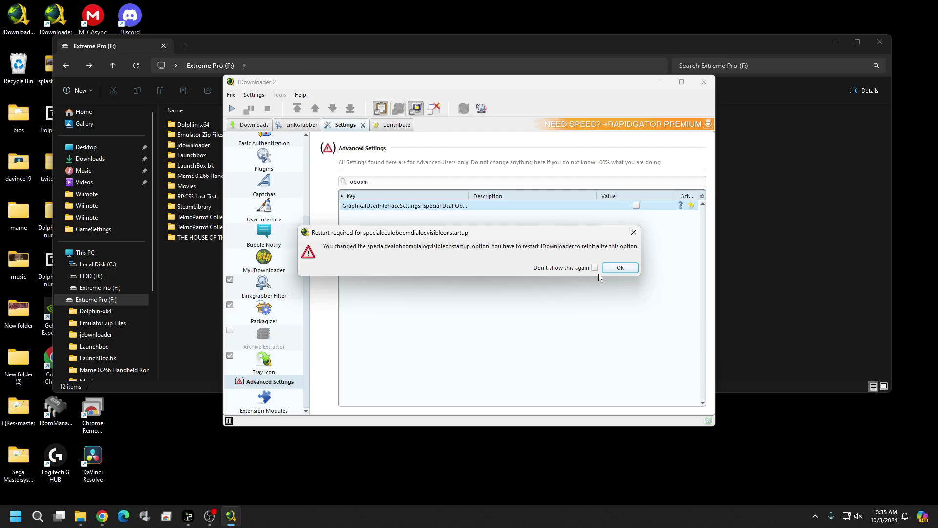
left_click(620, 268)
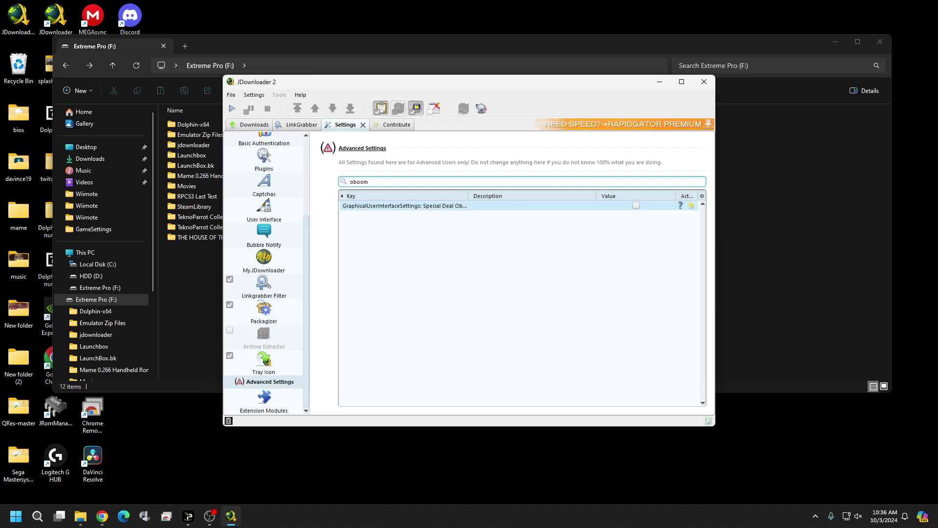
key("BackSpace")
key("BackSpace")
key("BackSpace")
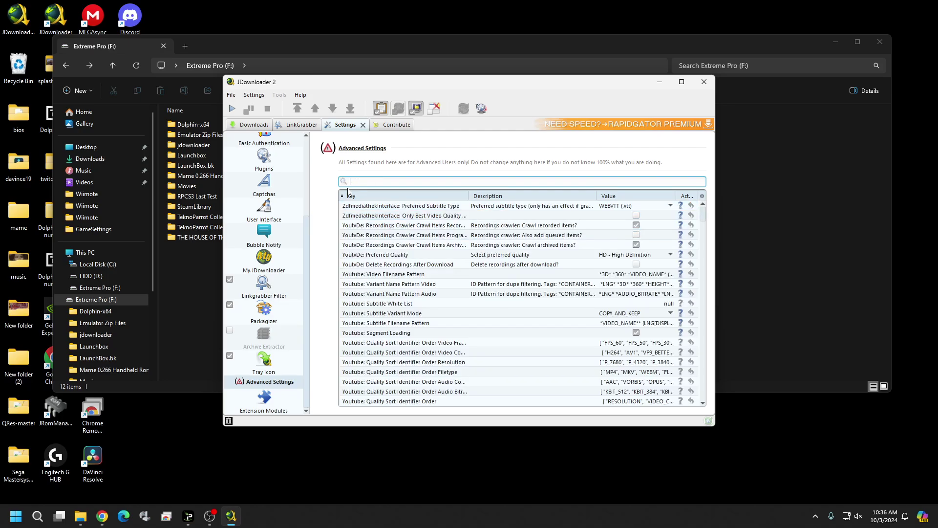
type("banner")
Step: Turn off the Banner setting
left_click(636, 206)
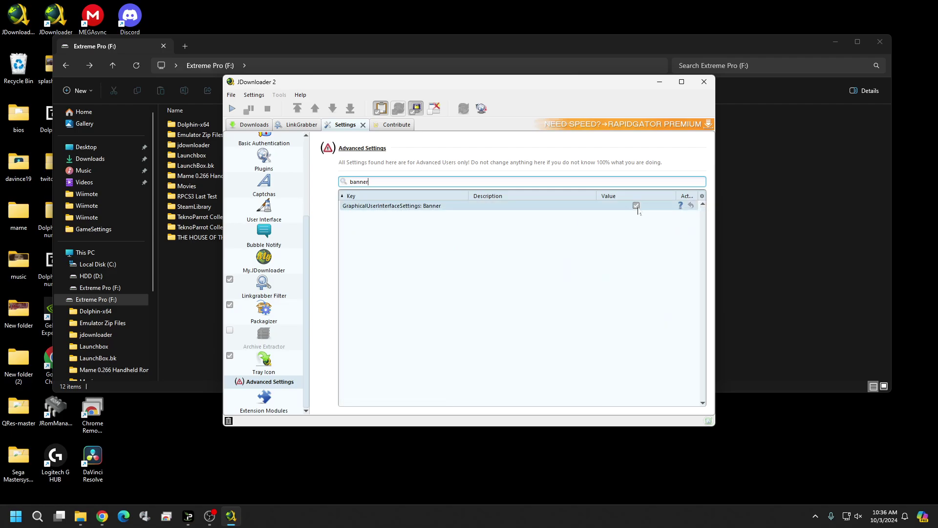
left_click(366, 182)
double_click(366, 181)
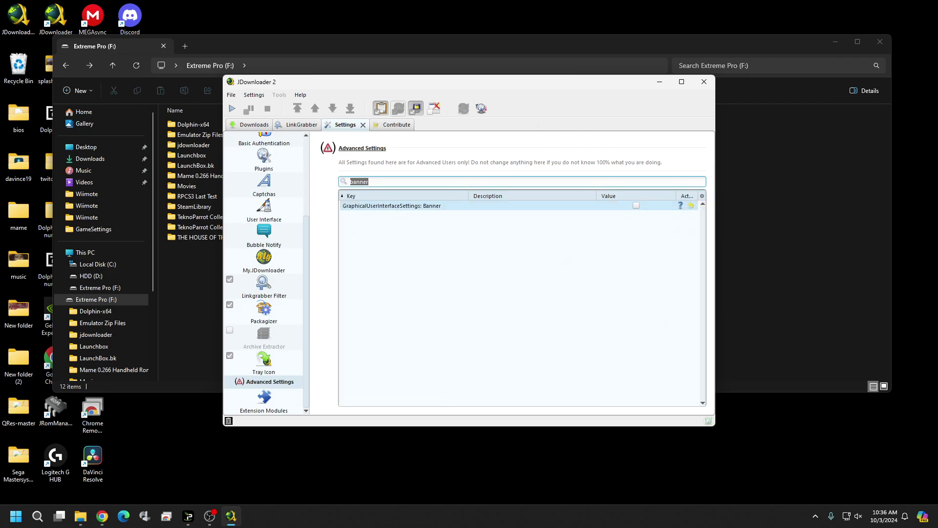
left_click(382, 182)
key("ctrl+a")
type("donate")
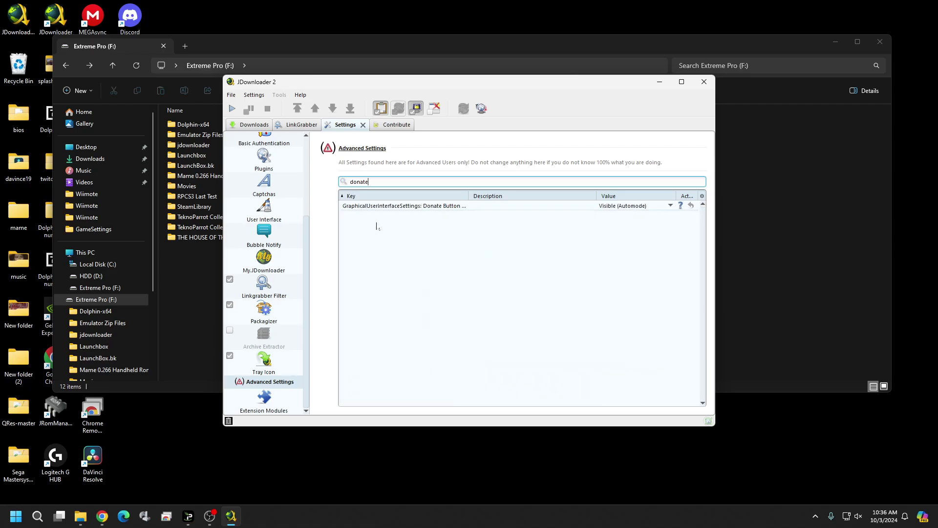
Step: Set the Donate Button to Hidden (Automode) and clear the filter
left_click(624, 205)
left_click(669, 205)
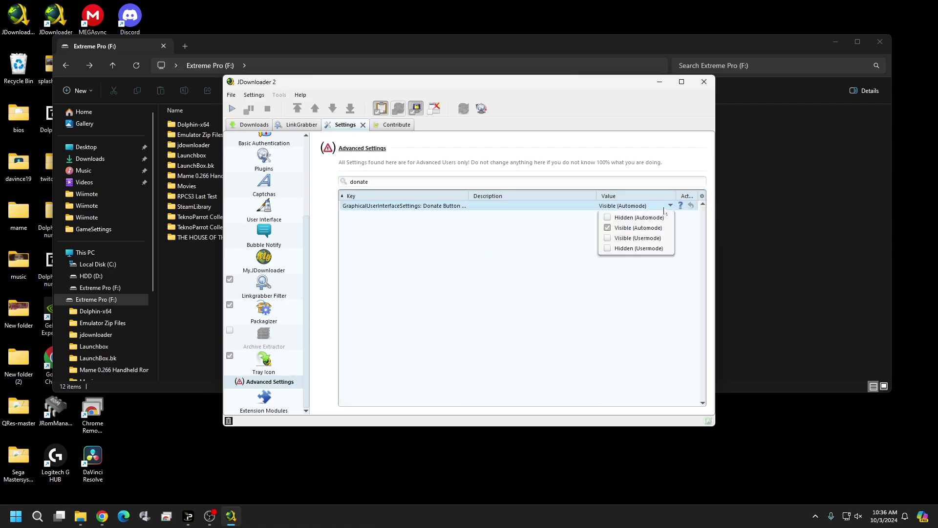
left_click(615, 217)
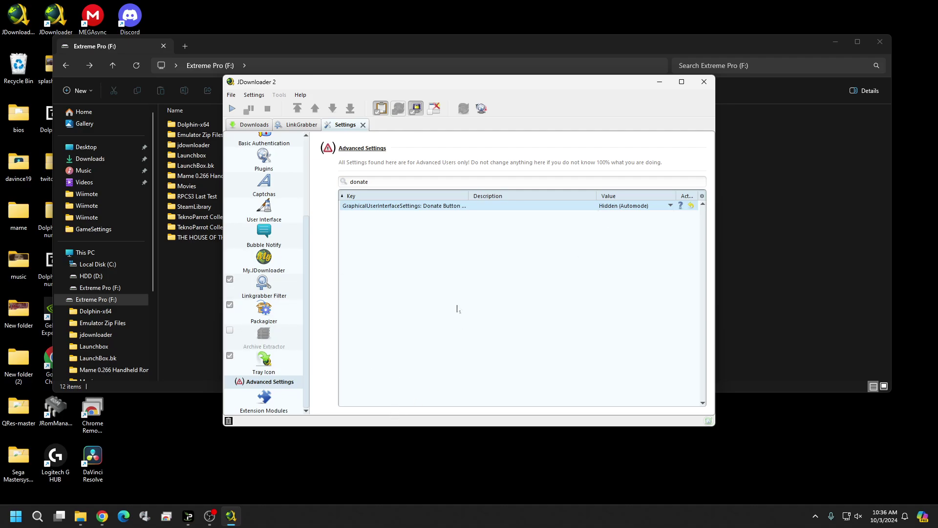
left_click(514, 181)
key("ctrl+a")
key("BackSpace")
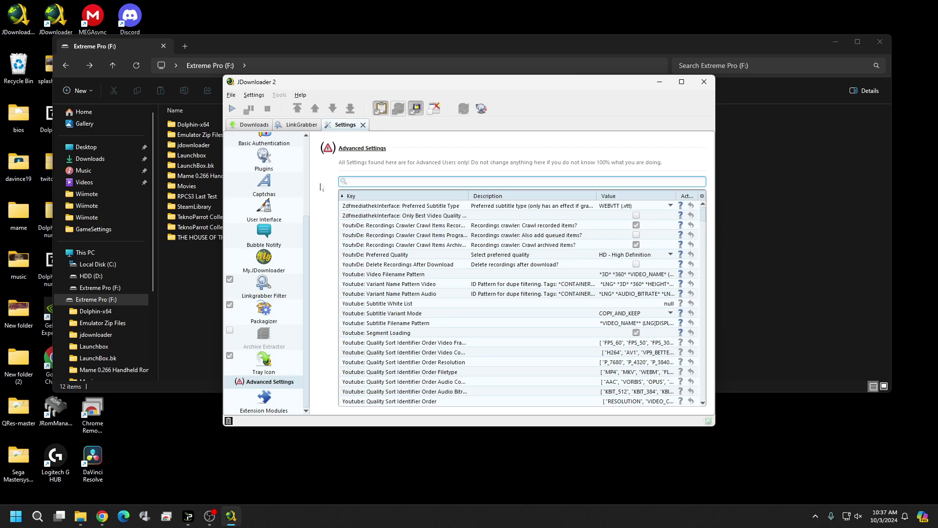
type("pr")
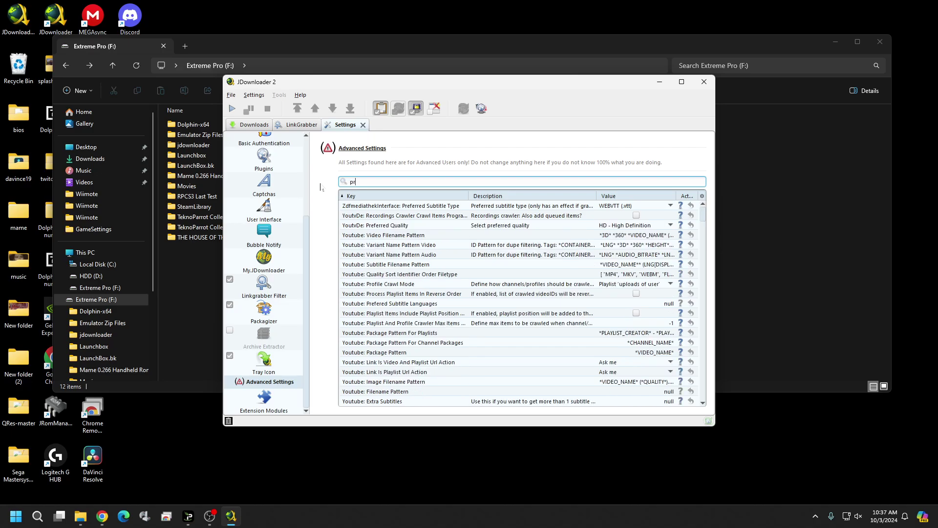
type("emiu")
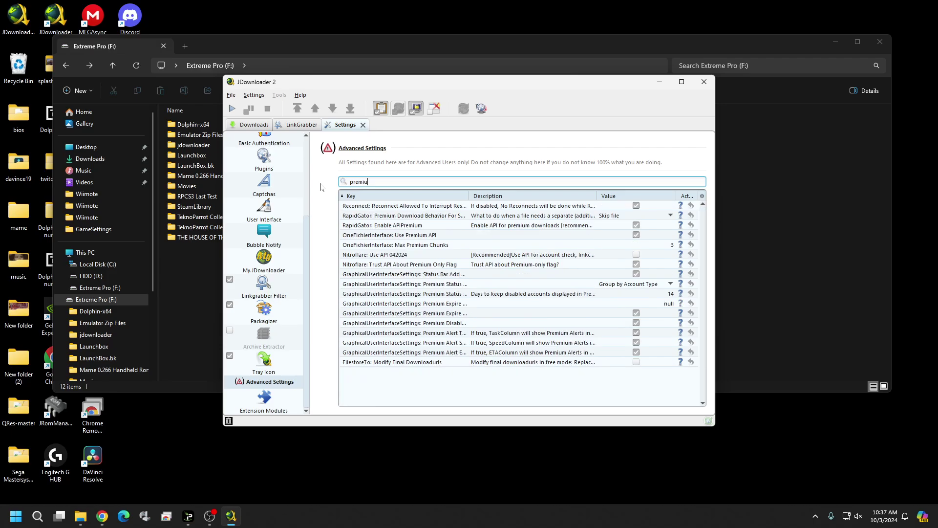
type("m alert")
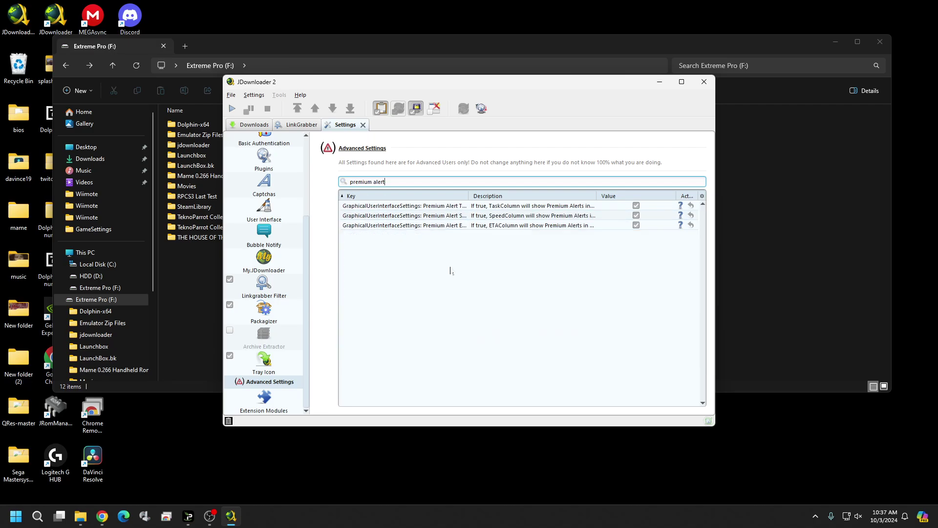
Step: Uncheck the three Premium Alert column settings and the Special Deals setting
left_click(637, 225)
left_click(636, 206)
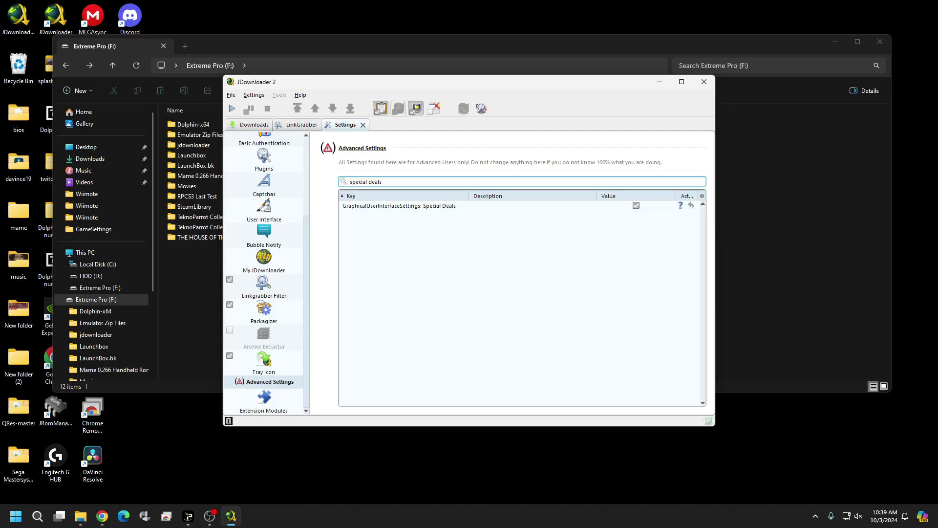
left_click(636, 206)
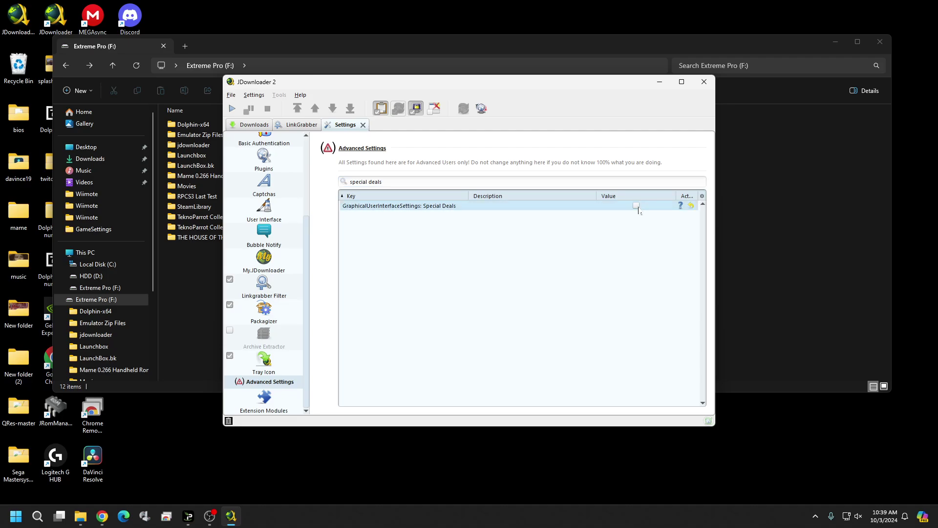
scroll(273, 279, "up", 5)
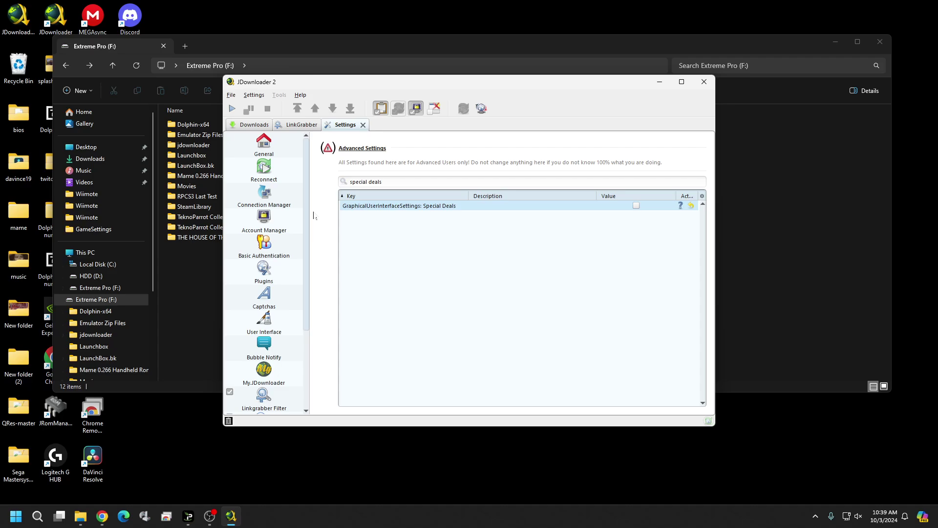
Step: Exit JDownloader and relaunch JDownloader2 from the jdownloader install folder
left_click(703, 82)
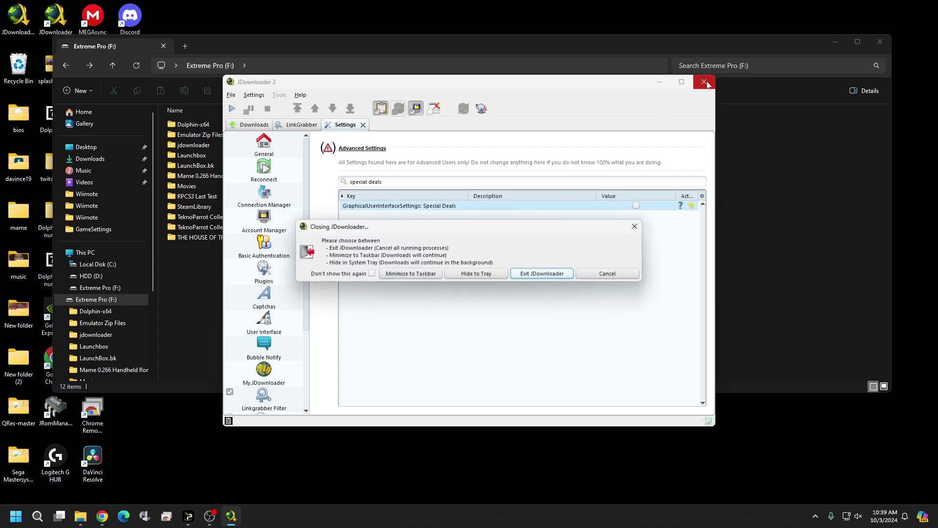
left_click(543, 273)
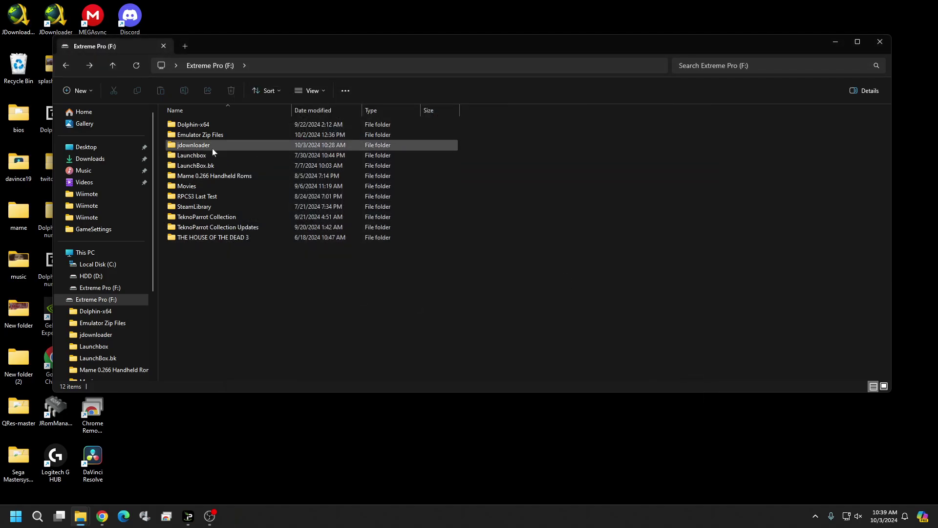
double_click(212, 148)
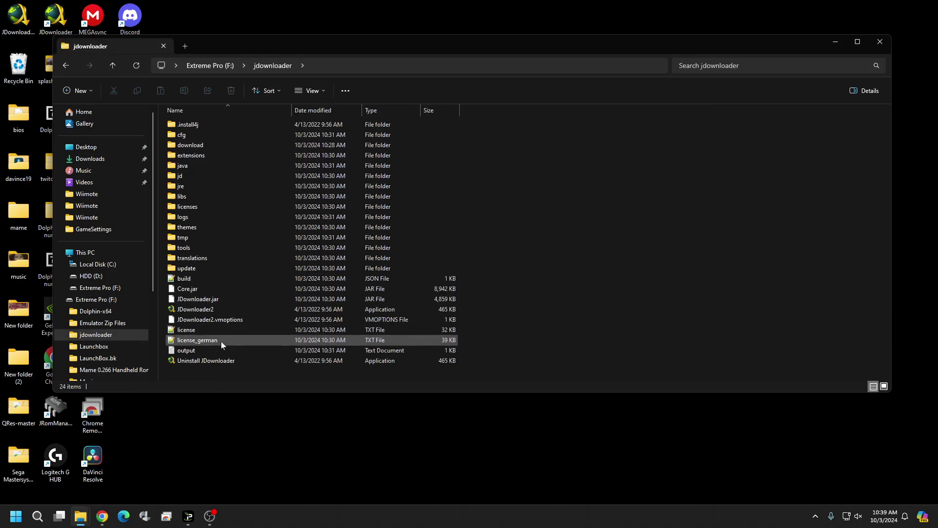
double_click(223, 311)
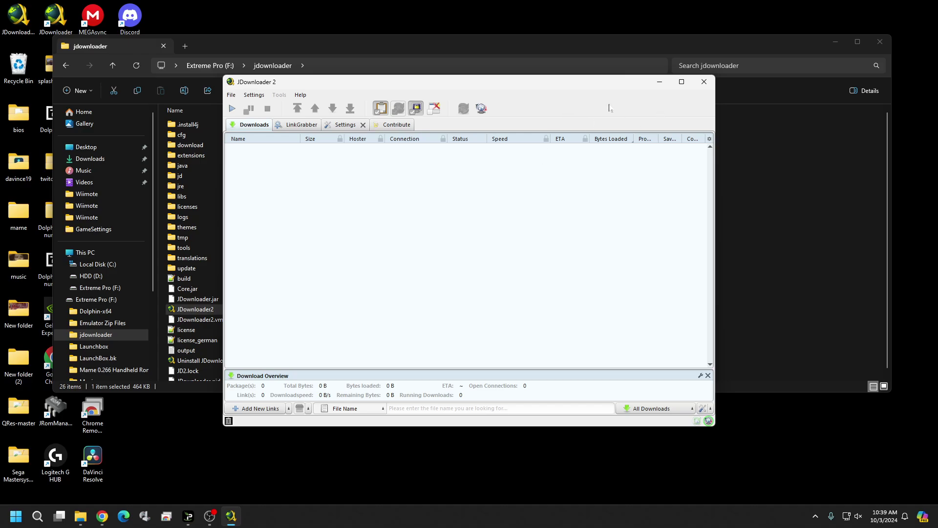
left_click(254, 95)
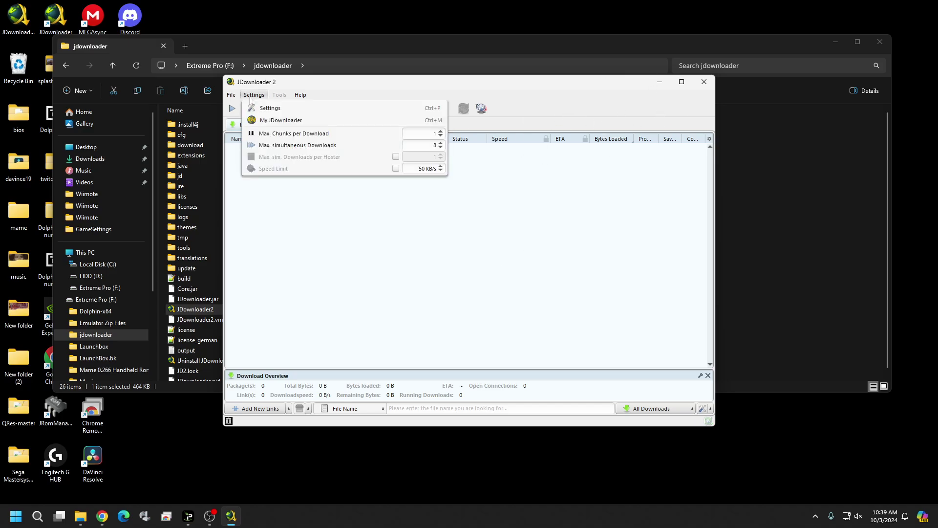
left_click(551, 173)
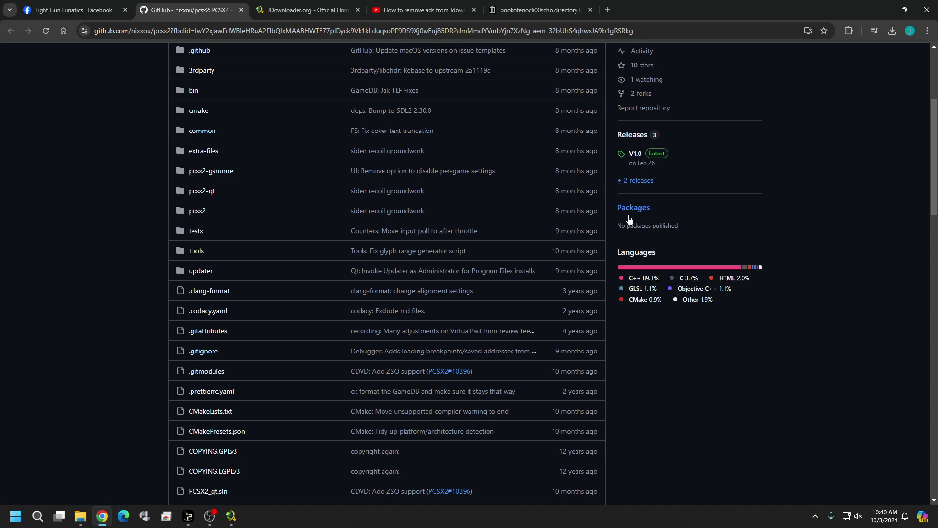
Step: Copy the V1.0 release link into LinkGrabber, inspect the V1 package, return to Chrome
right_click(641, 153)
left_click(673, 227)
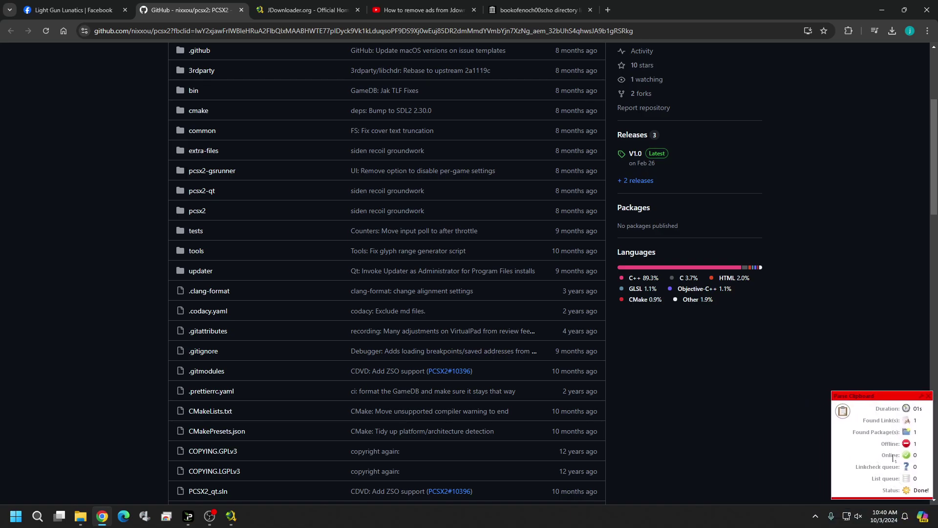
key("alt+Tab")
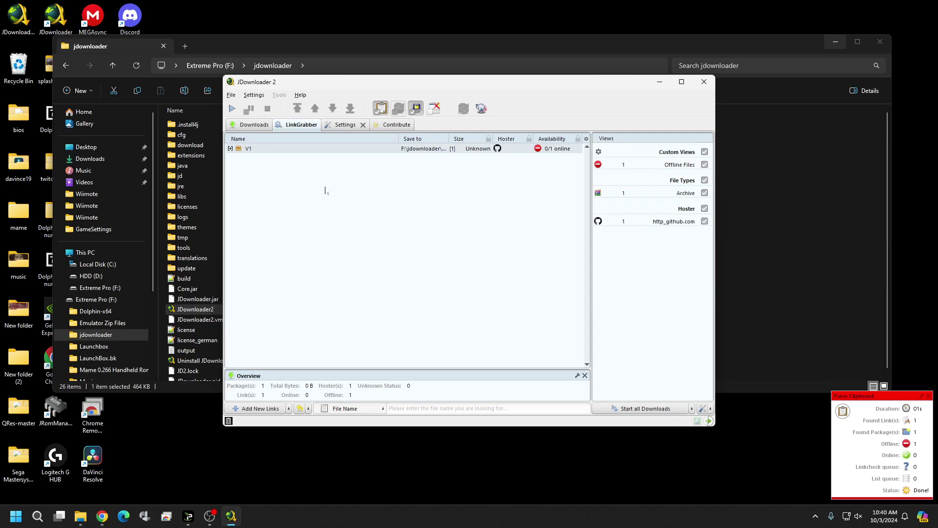
left_click(230, 148)
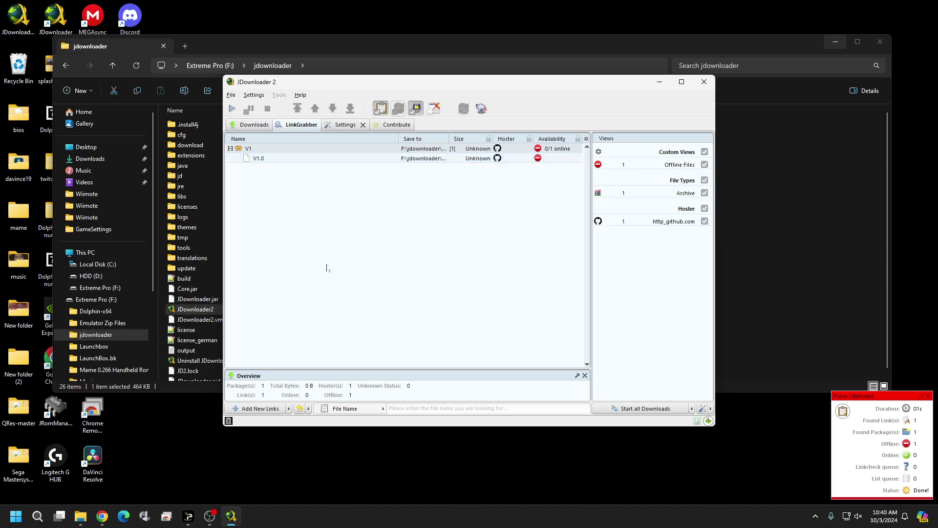
key("alt+Tab")
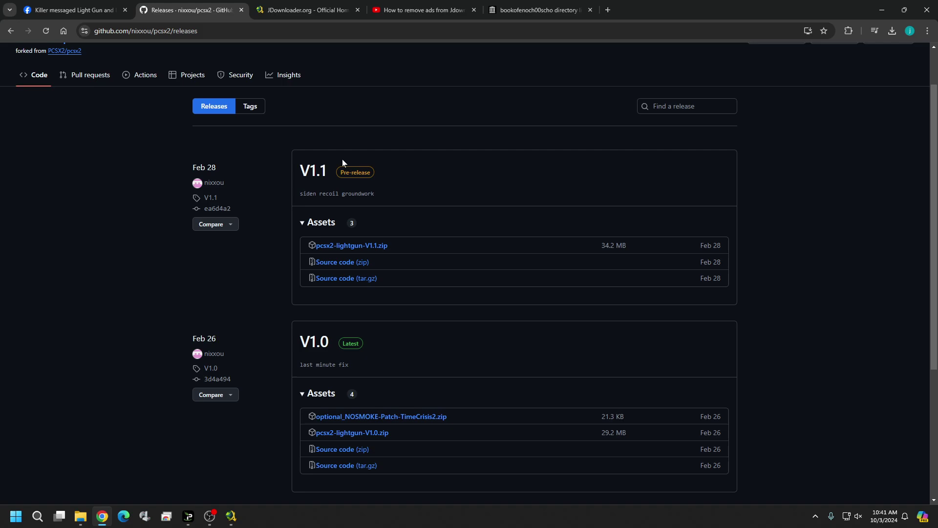
Step: Copy the pcsx2-lightgun-V1.1.zip link and minimize Chrome
right_click(340, 246)
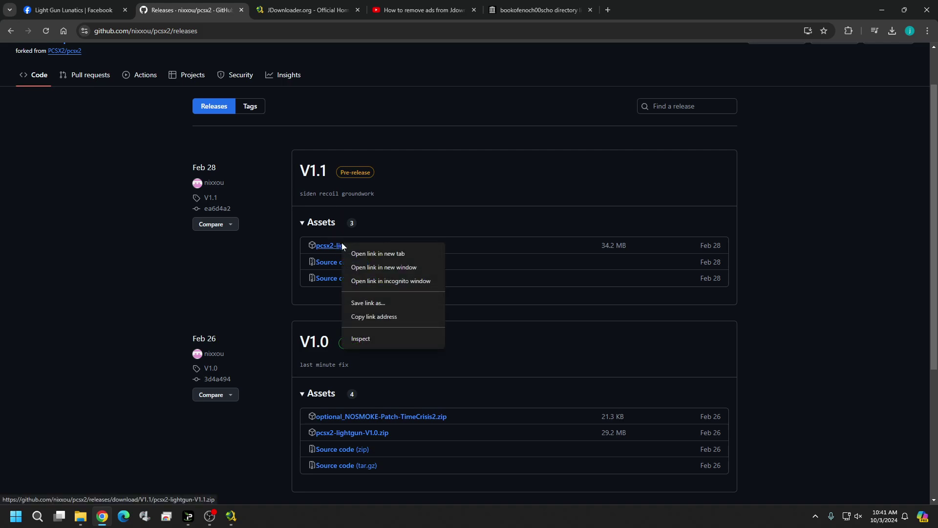
left_click(392, 315)
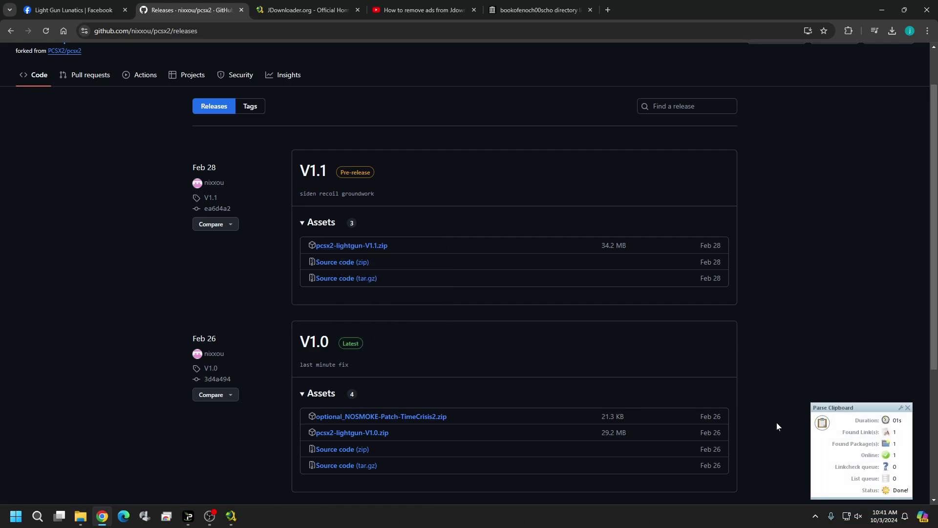
left_click(880, 13)
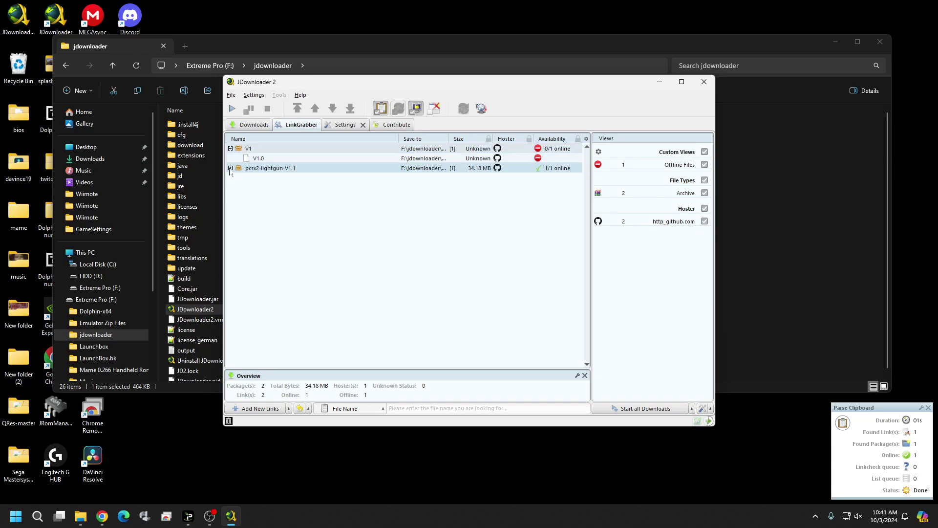
Step: Delete the offline V1 package and start downloading pcsx2-lightgun-V1.1
left_click(230, 167)
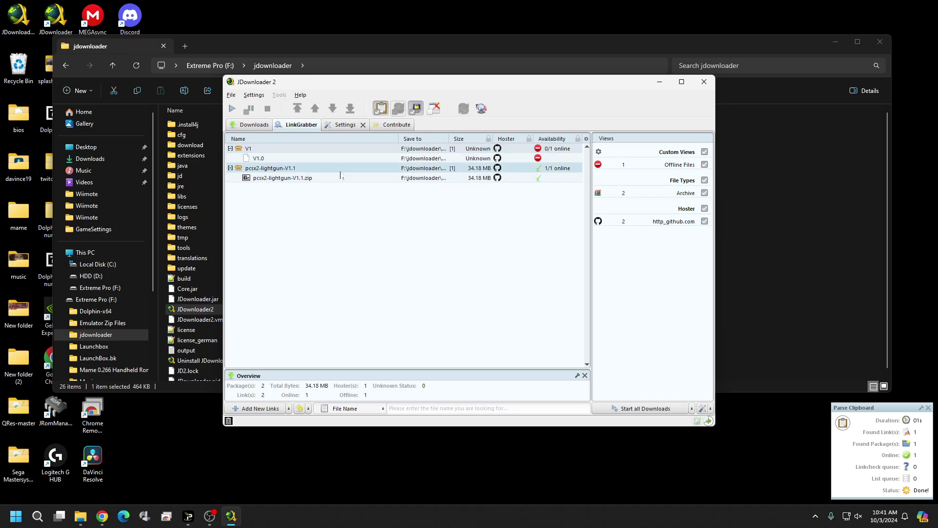
left_click(303, 149)
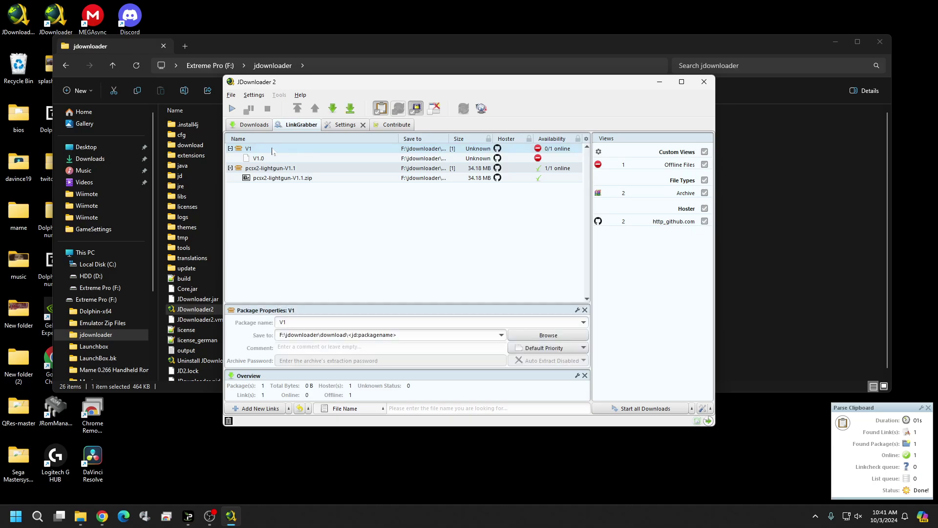
key("Delete")
left_click(271, 149)
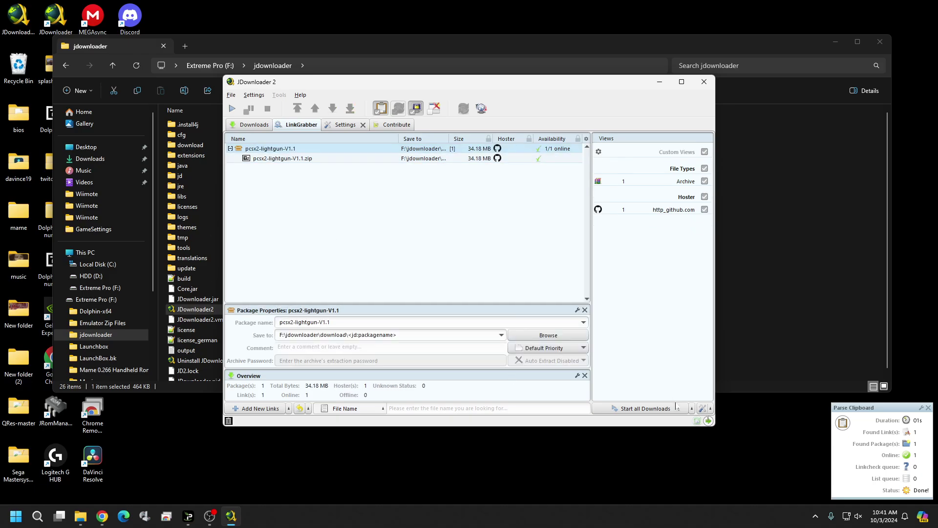
left_click(646, 408)
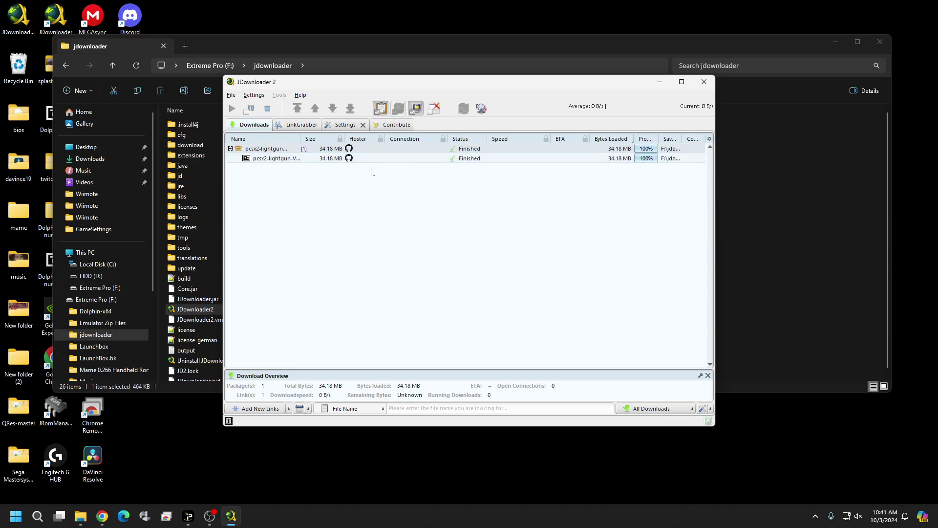
Step: Open the finished package's download folder and briefly preview pcsx2-lightgun-V1.1.zip in 7-Zip
left_click(514, 149)
left_click(271, 159)
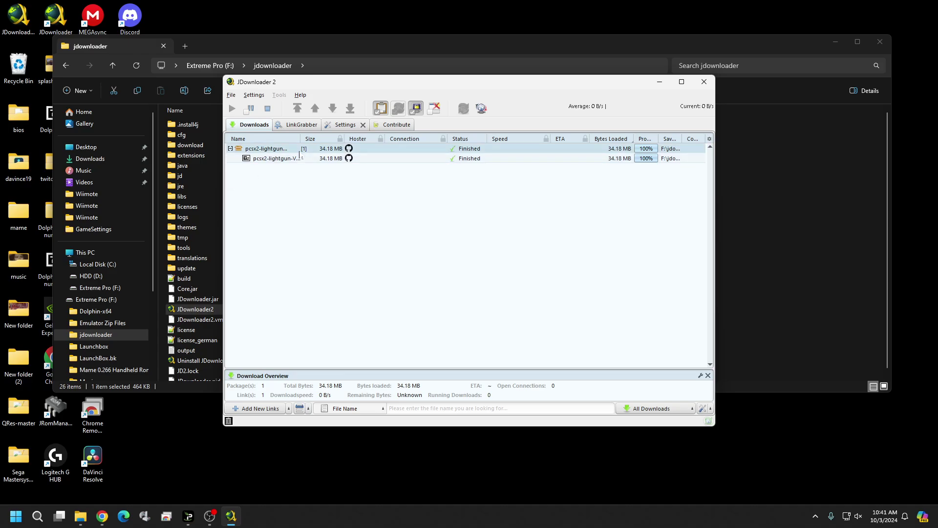
right_click(300, 149)
left_click(353, 185)
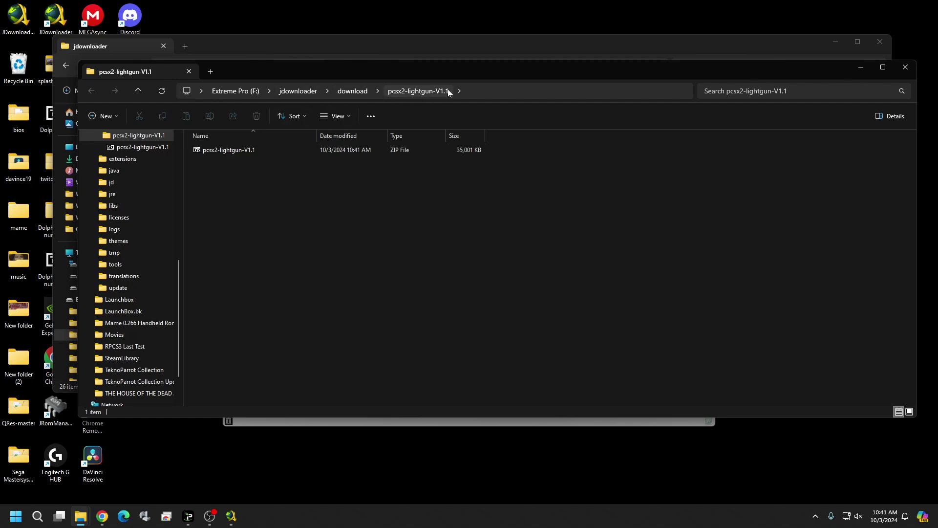
double_click(228, 150)
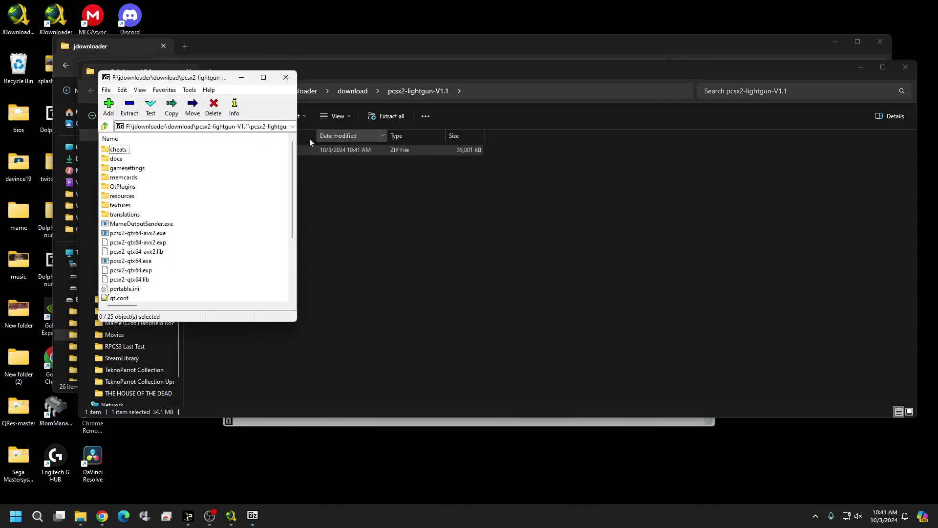
left_click(285, 76)
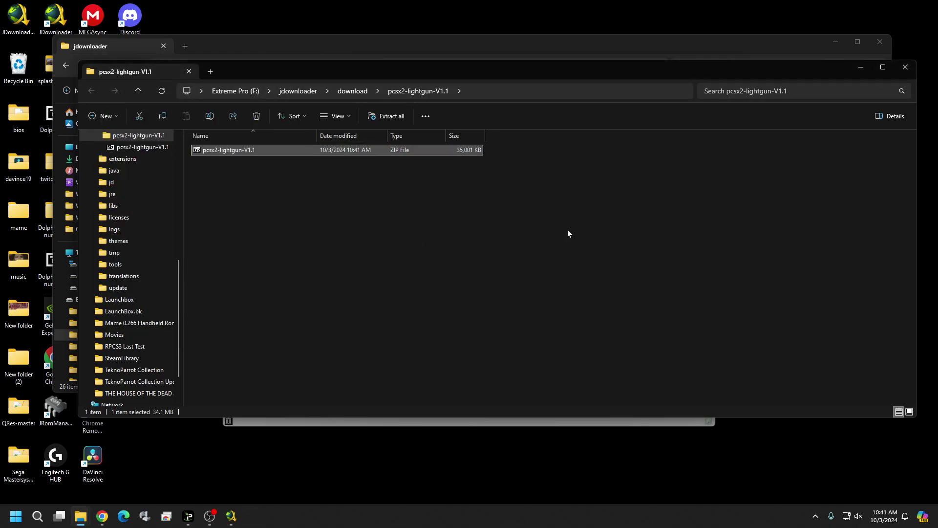